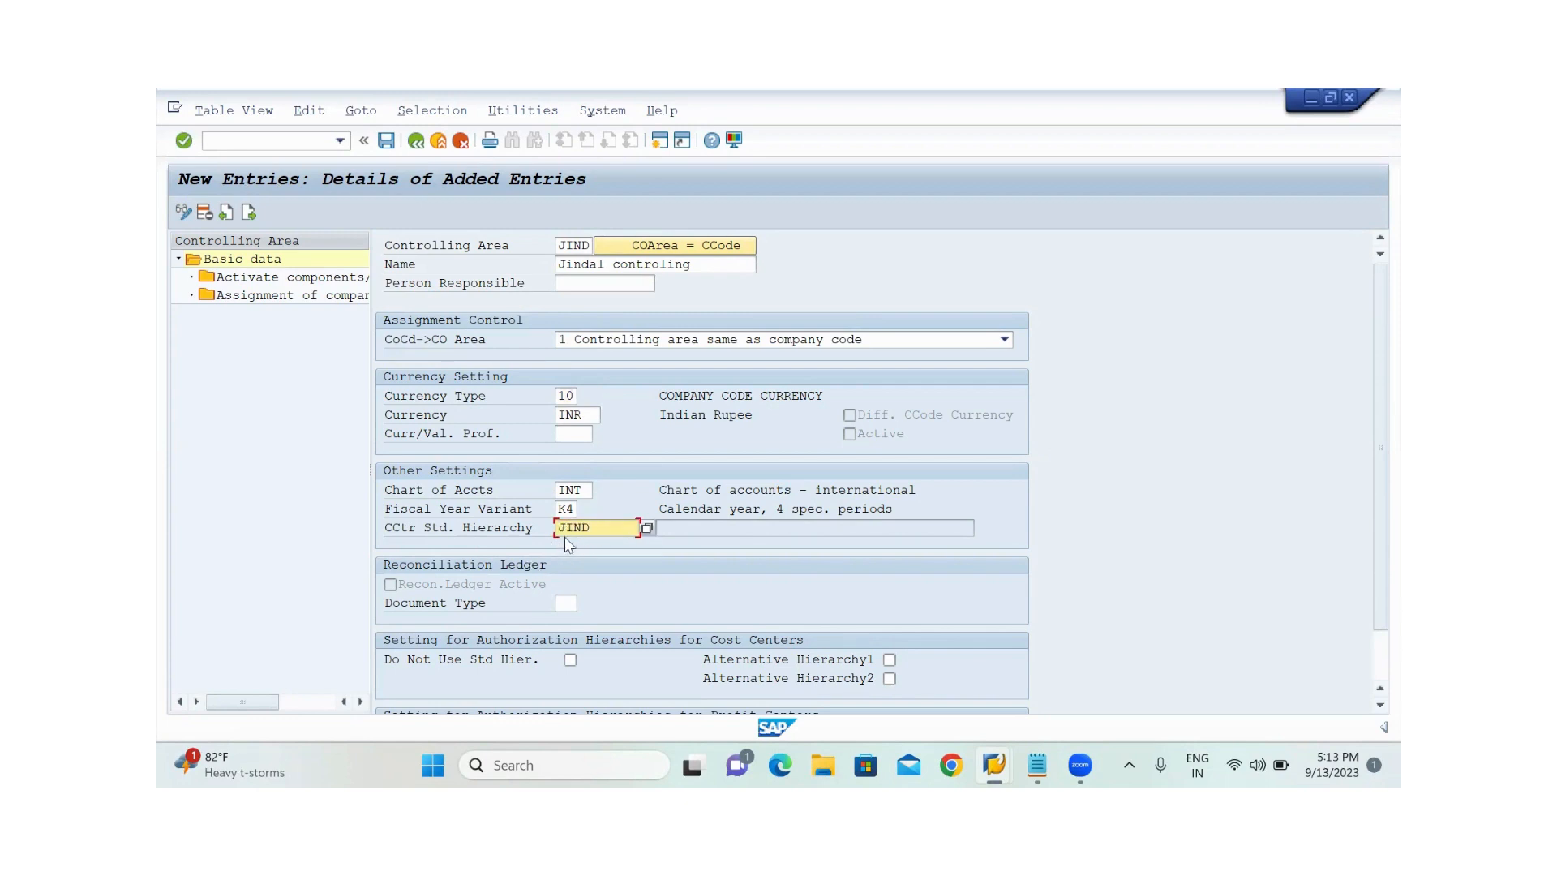
Try to confirm the new JIND controlling area entry and discard it to return to the controlling area overview
key(Return)
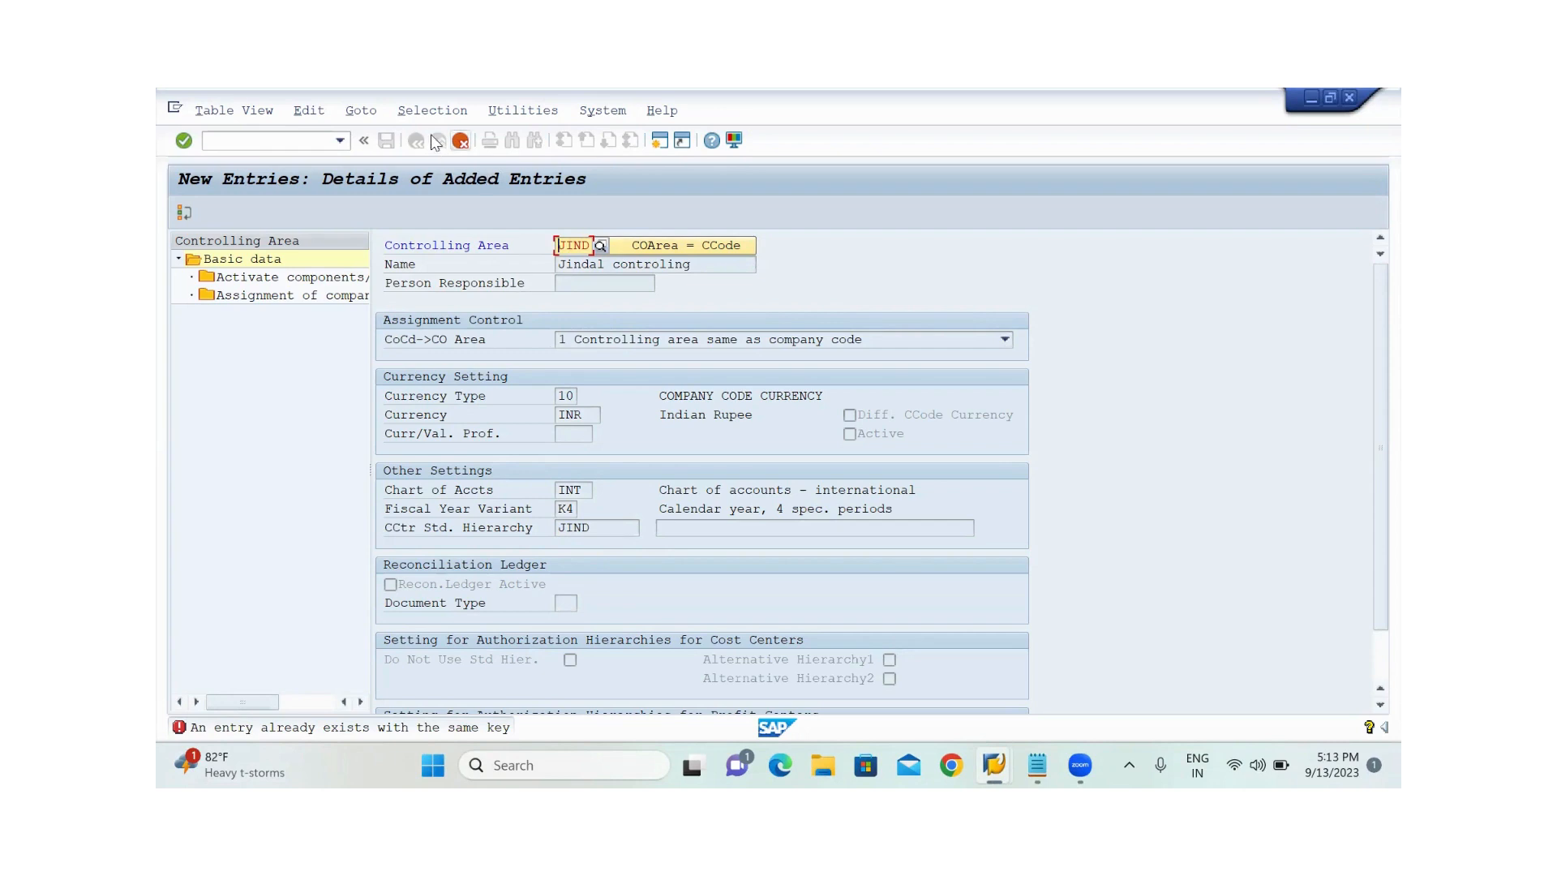
click(461, 140)
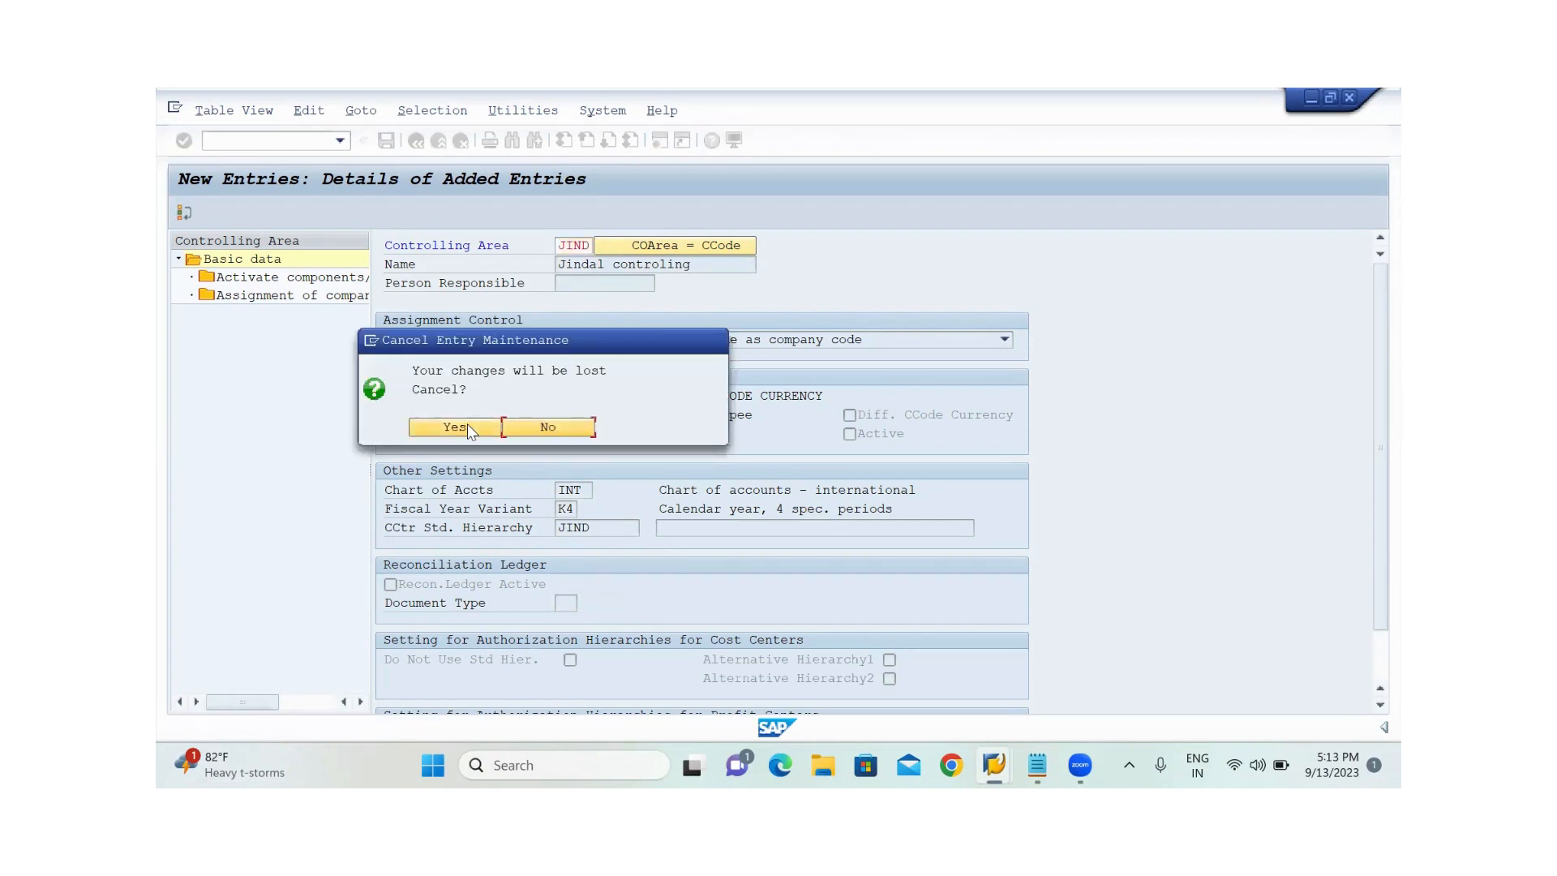
click(454, 427)
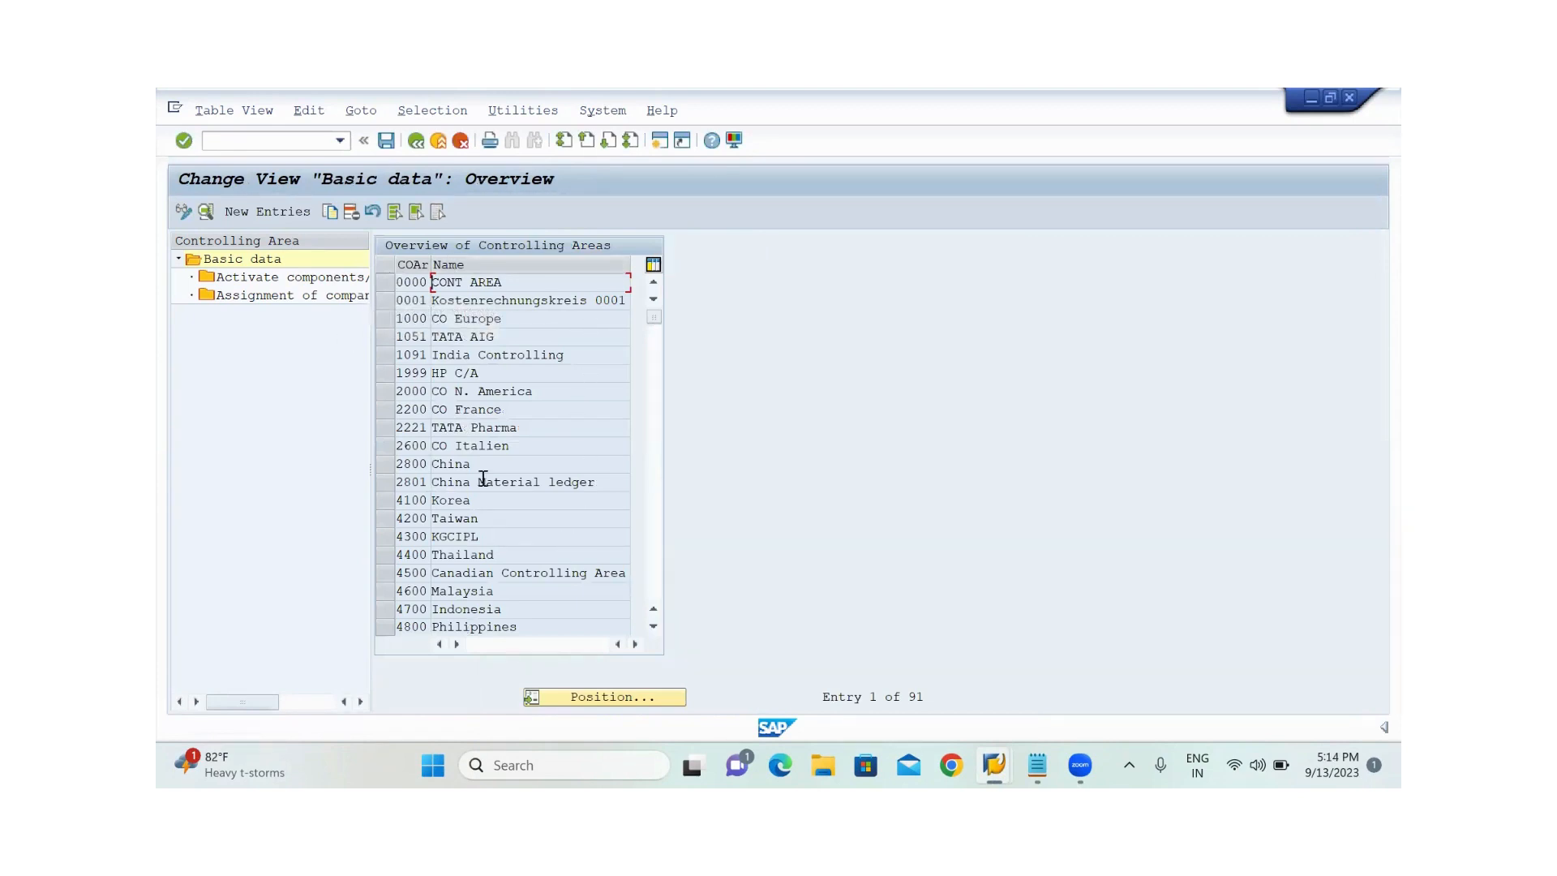
Locate controlling area JIND in the overview, select it and open its company code assignments
click(609, 696)
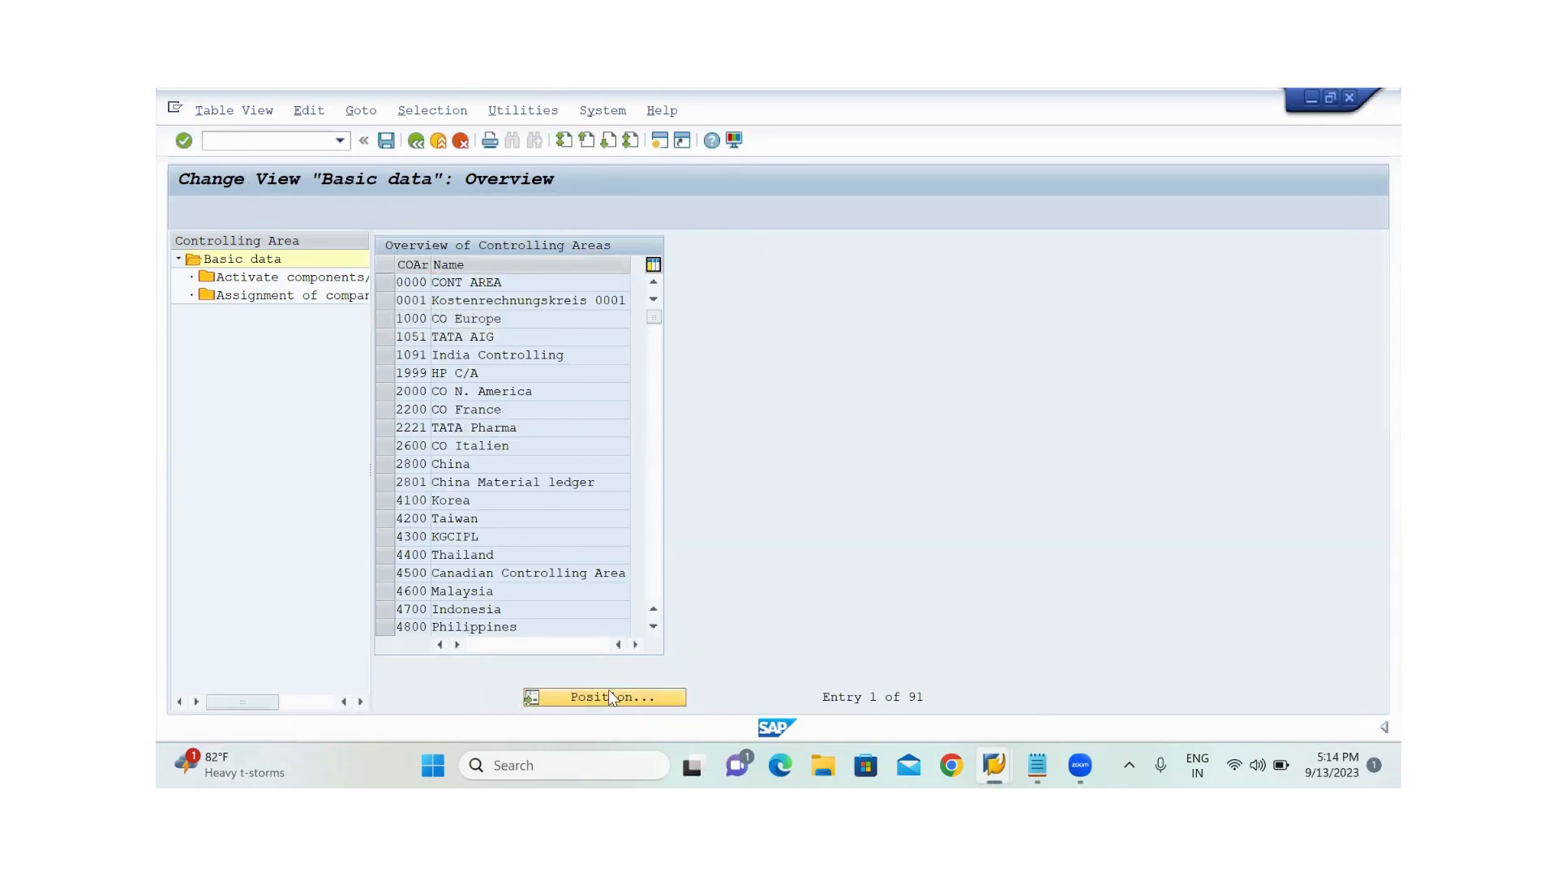
text(JIMS)
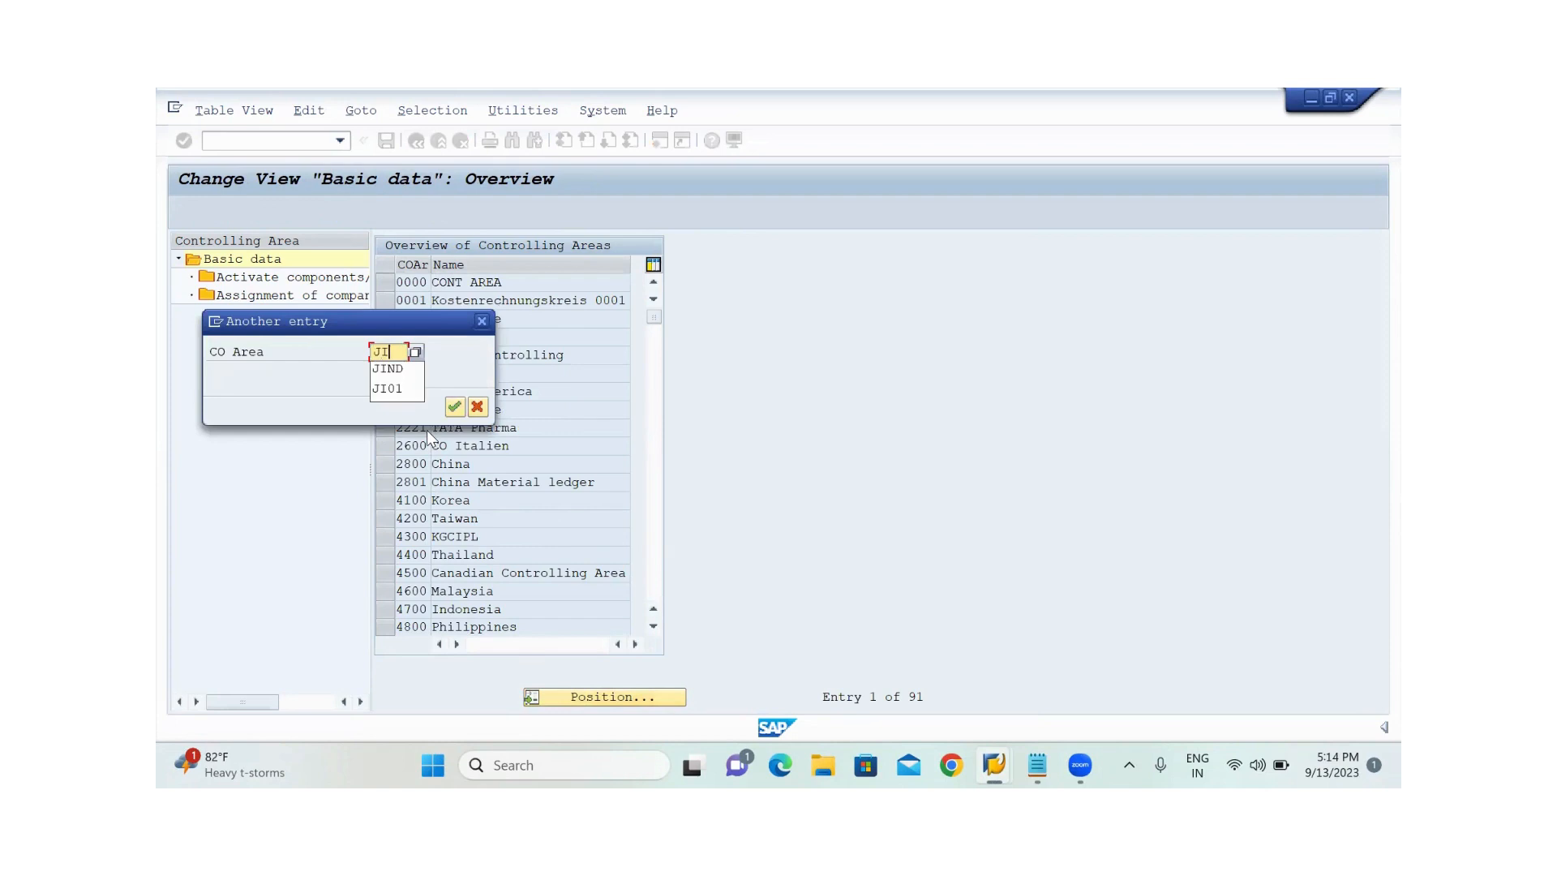
key(Return)
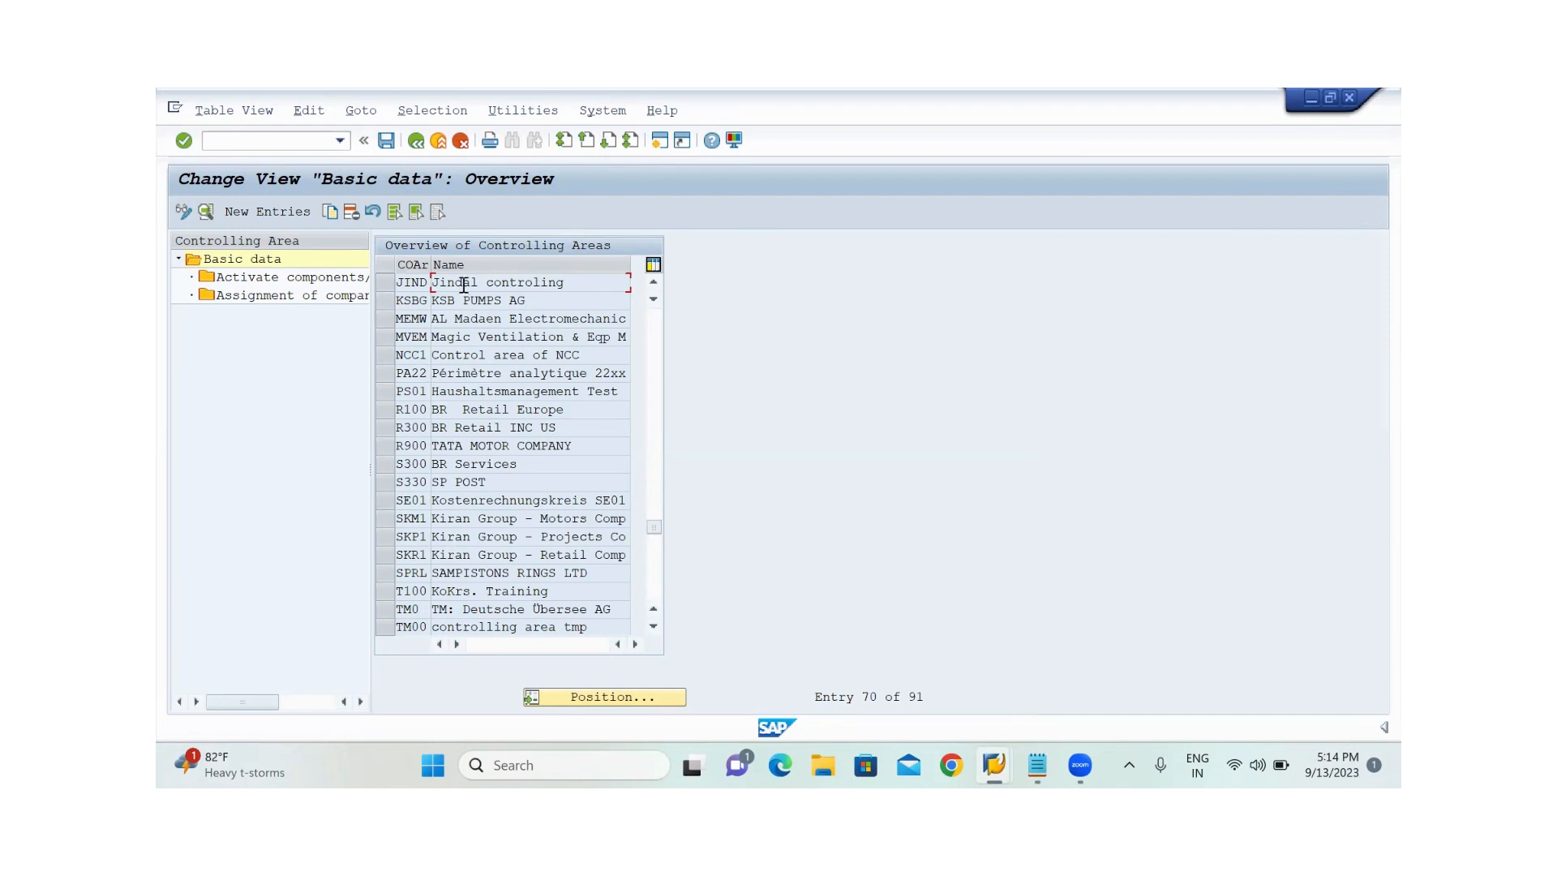
click(389, 286)
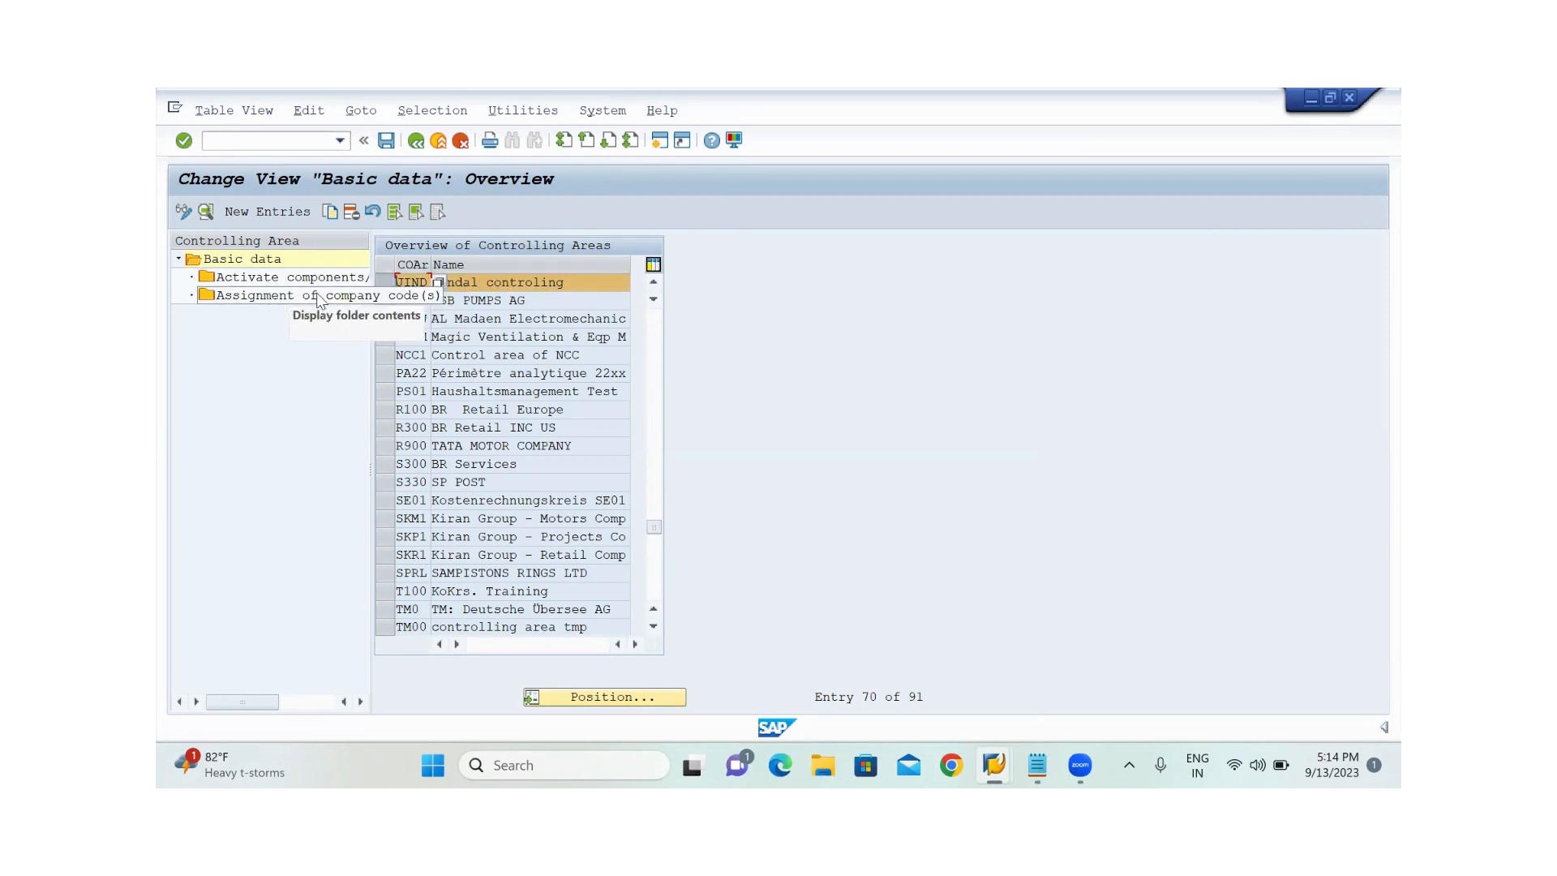
double_click(374, 302)
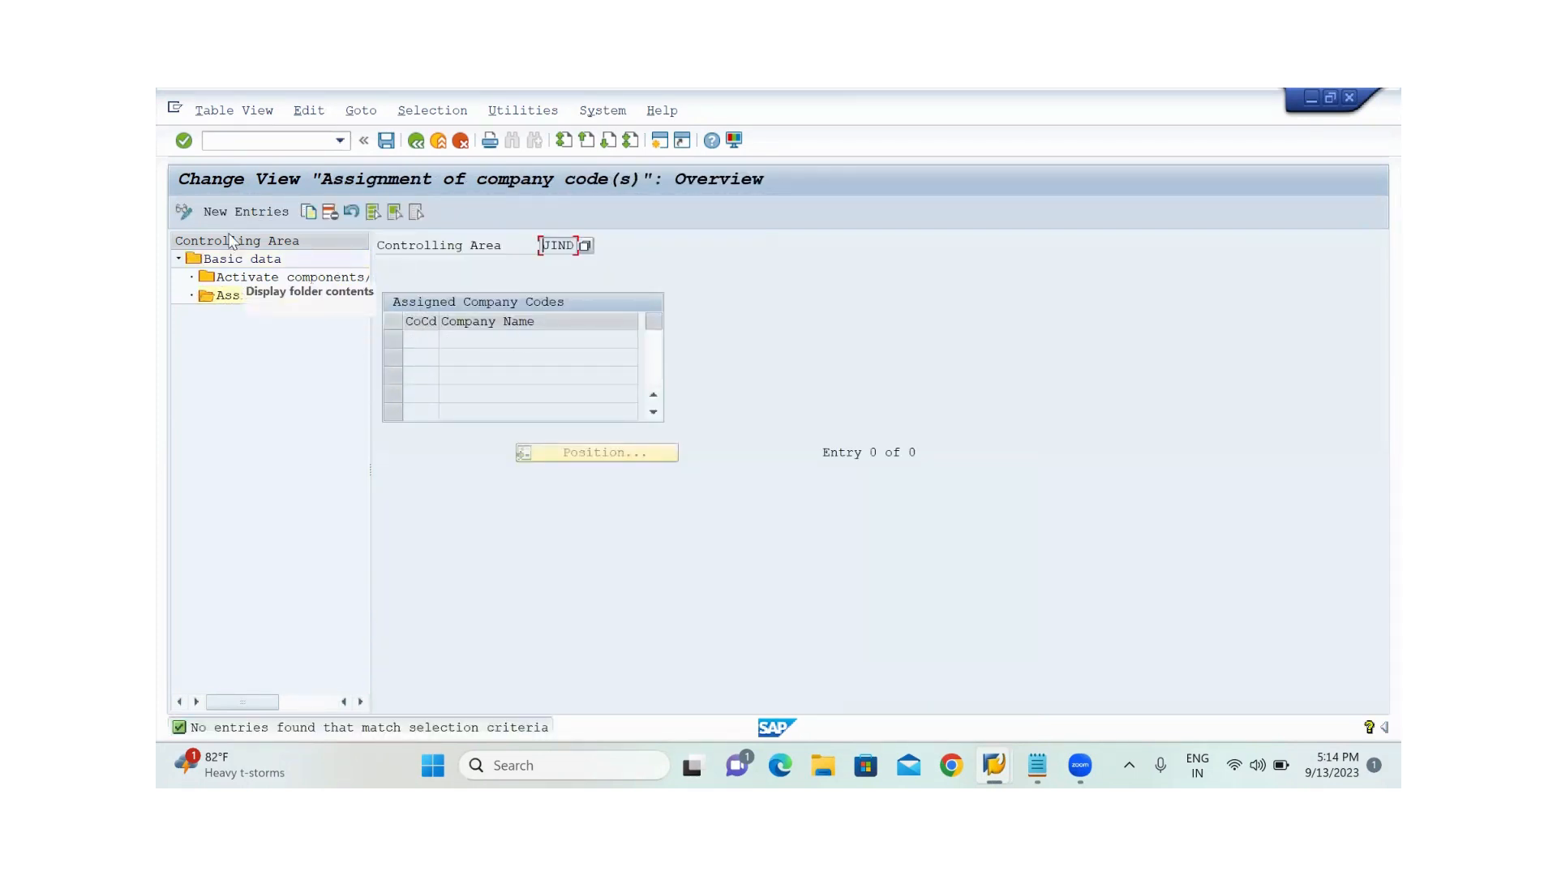
Assign company code JIND to the controlling area as a new entry and save the assignment
click(222, 215)
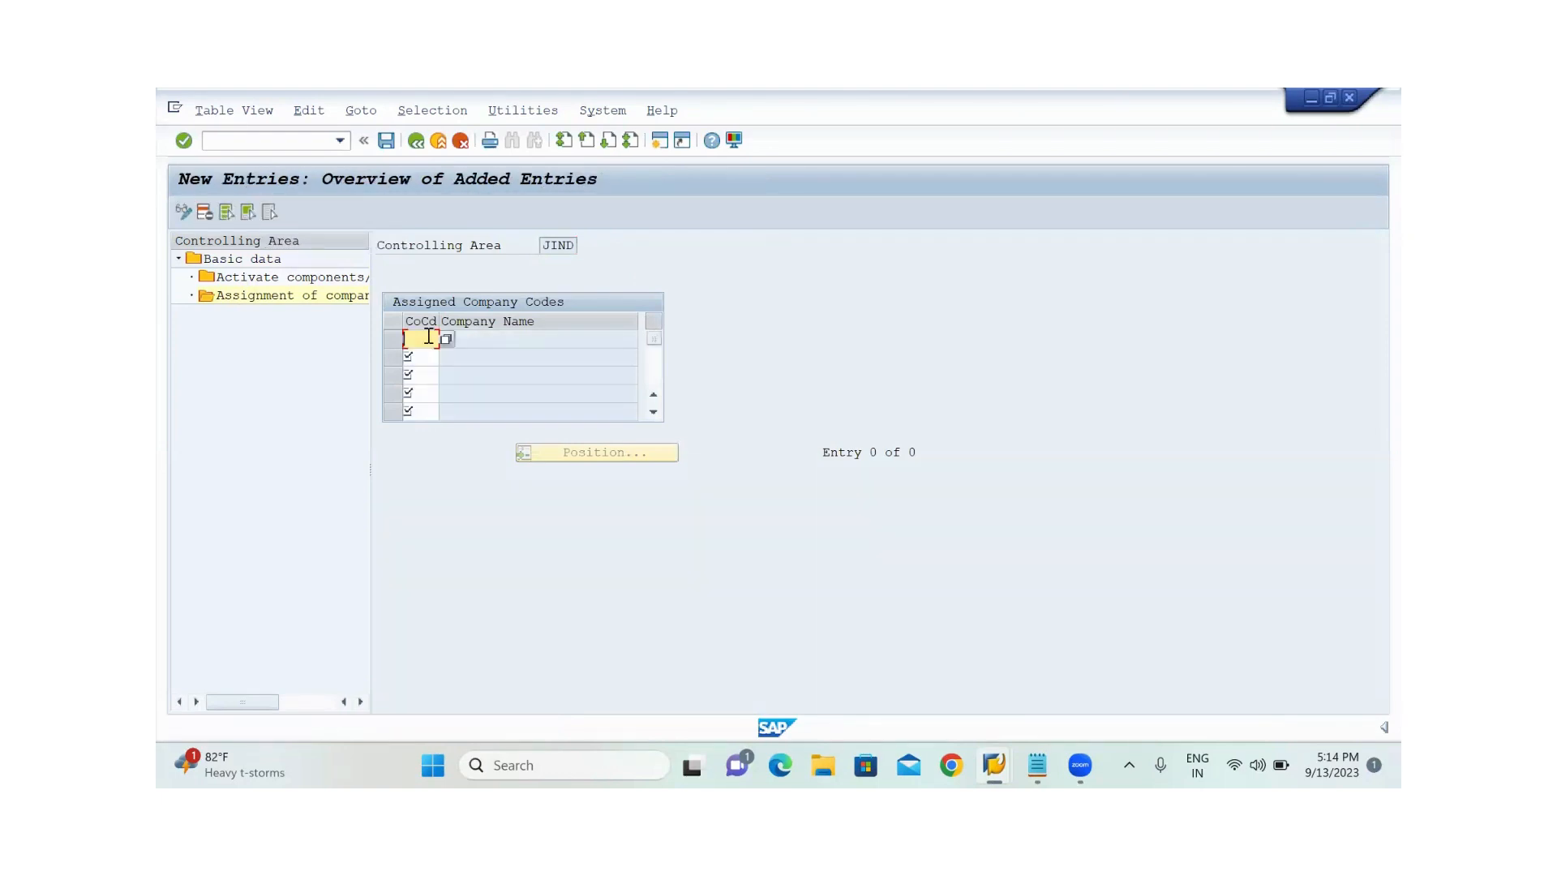
text(JIND)
key(Return)
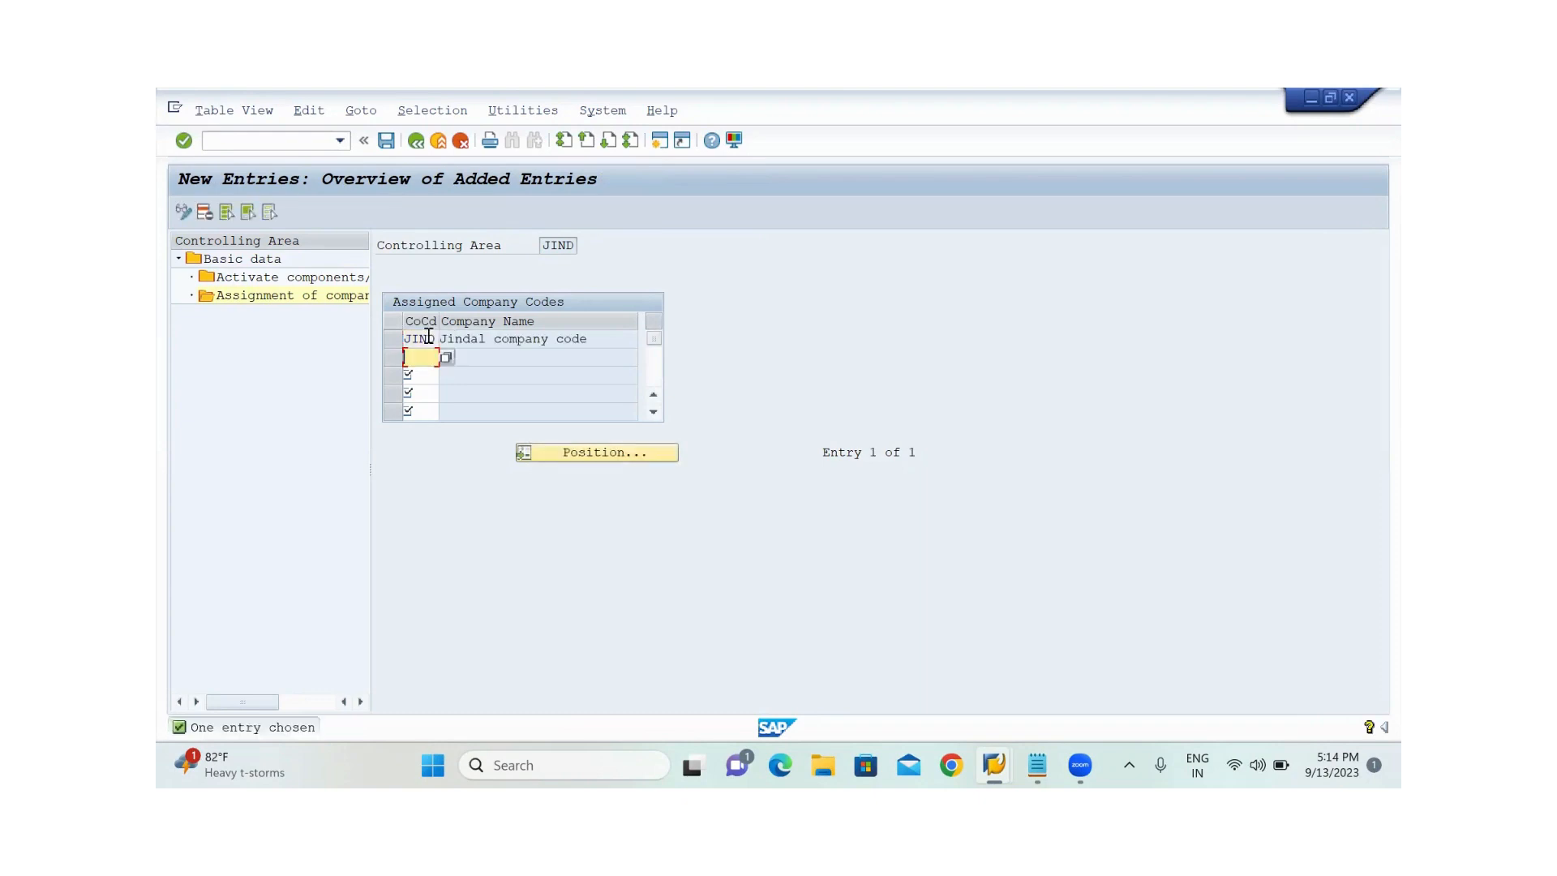
click(393, 339)
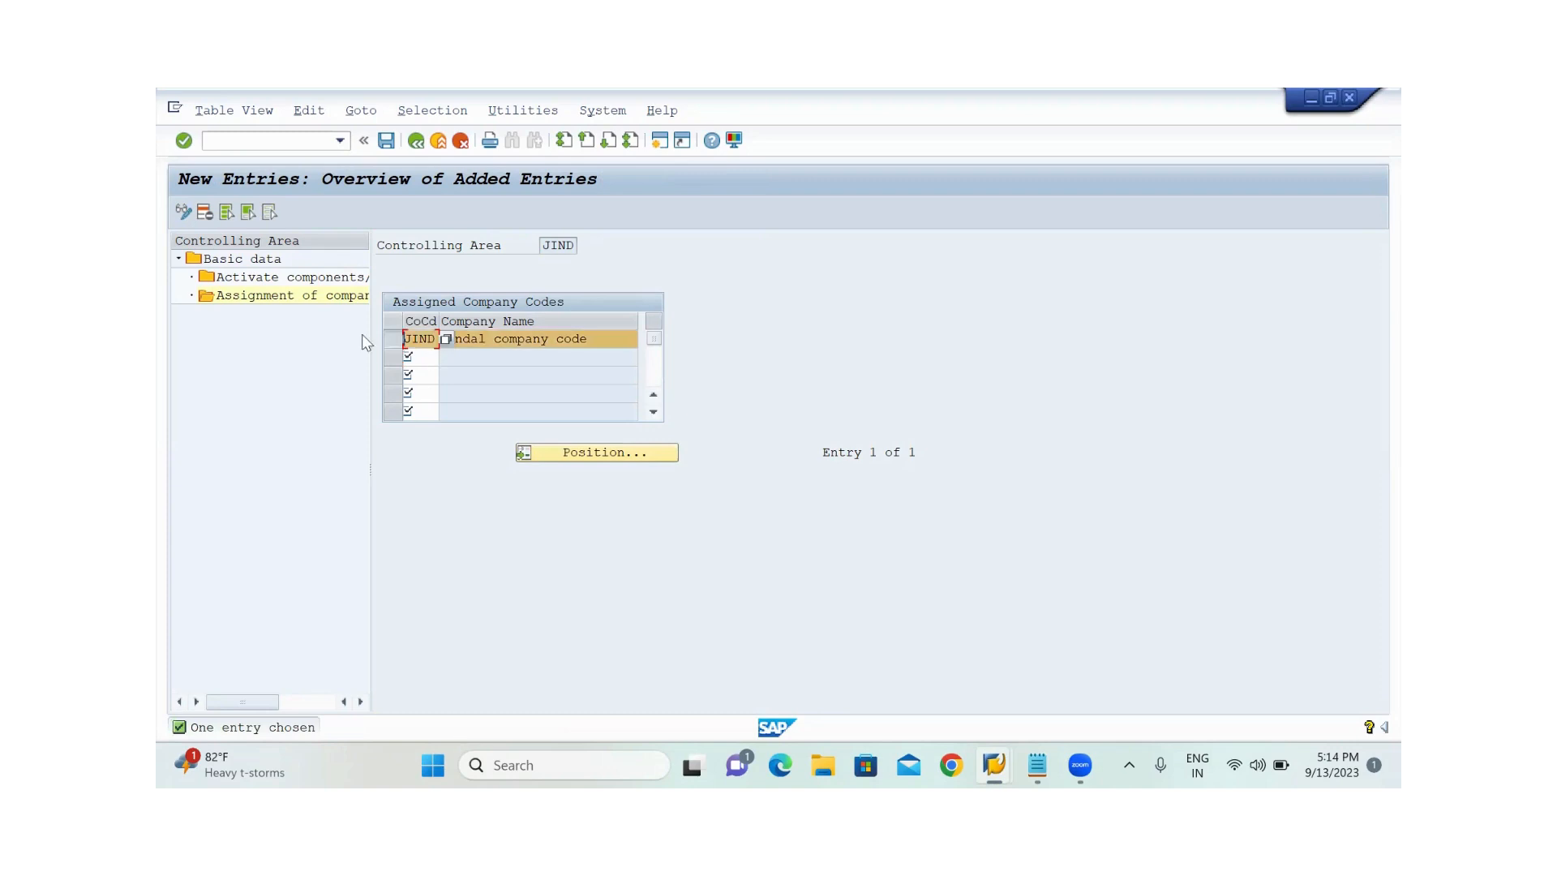
click(386, 141)
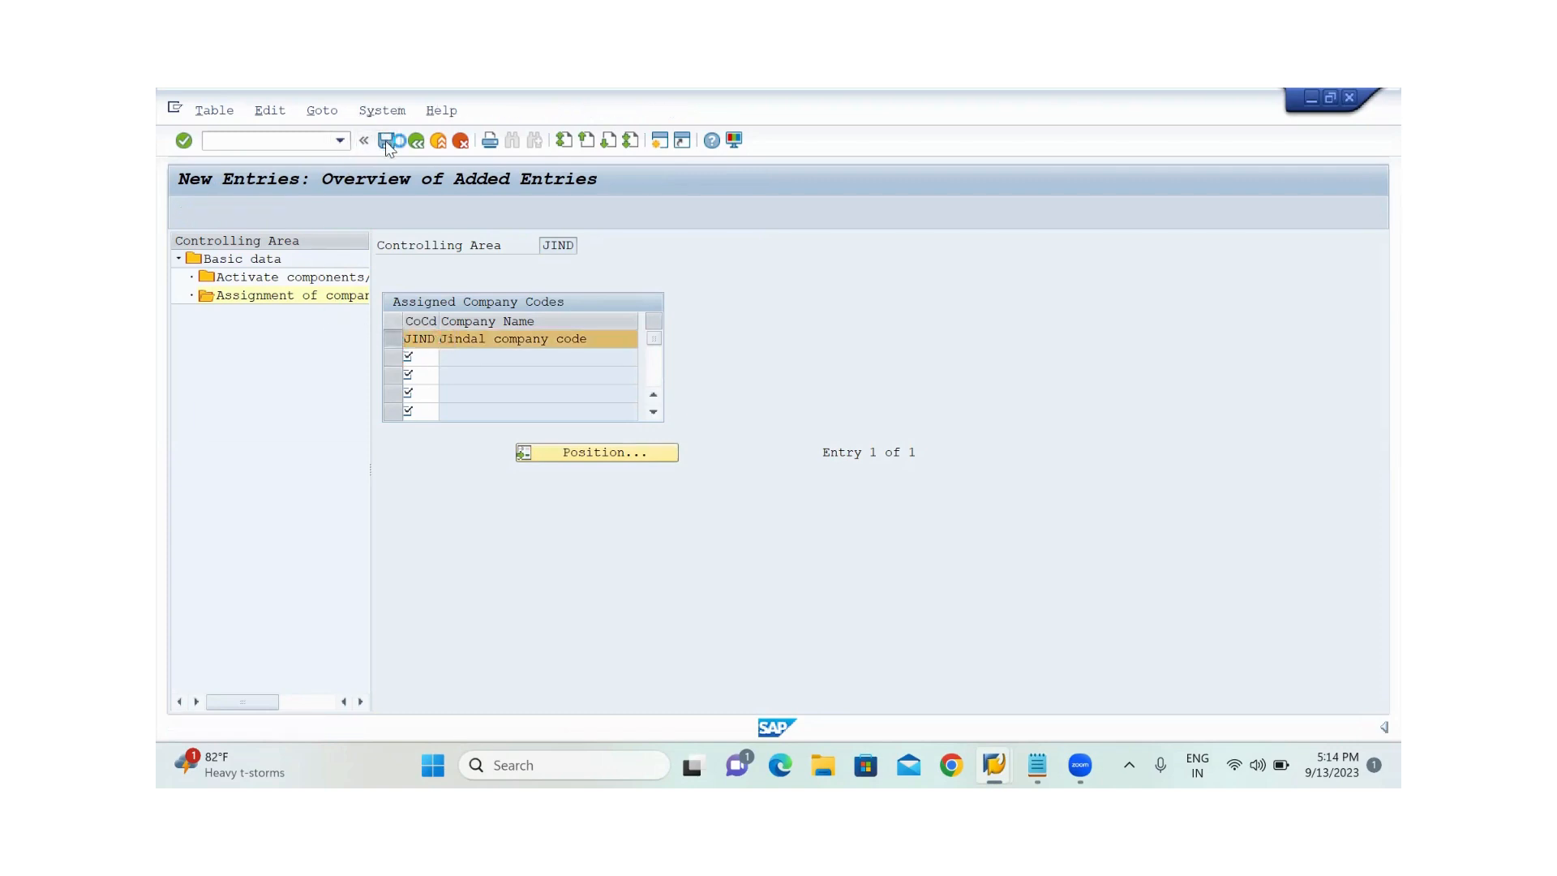
click(487, 406)
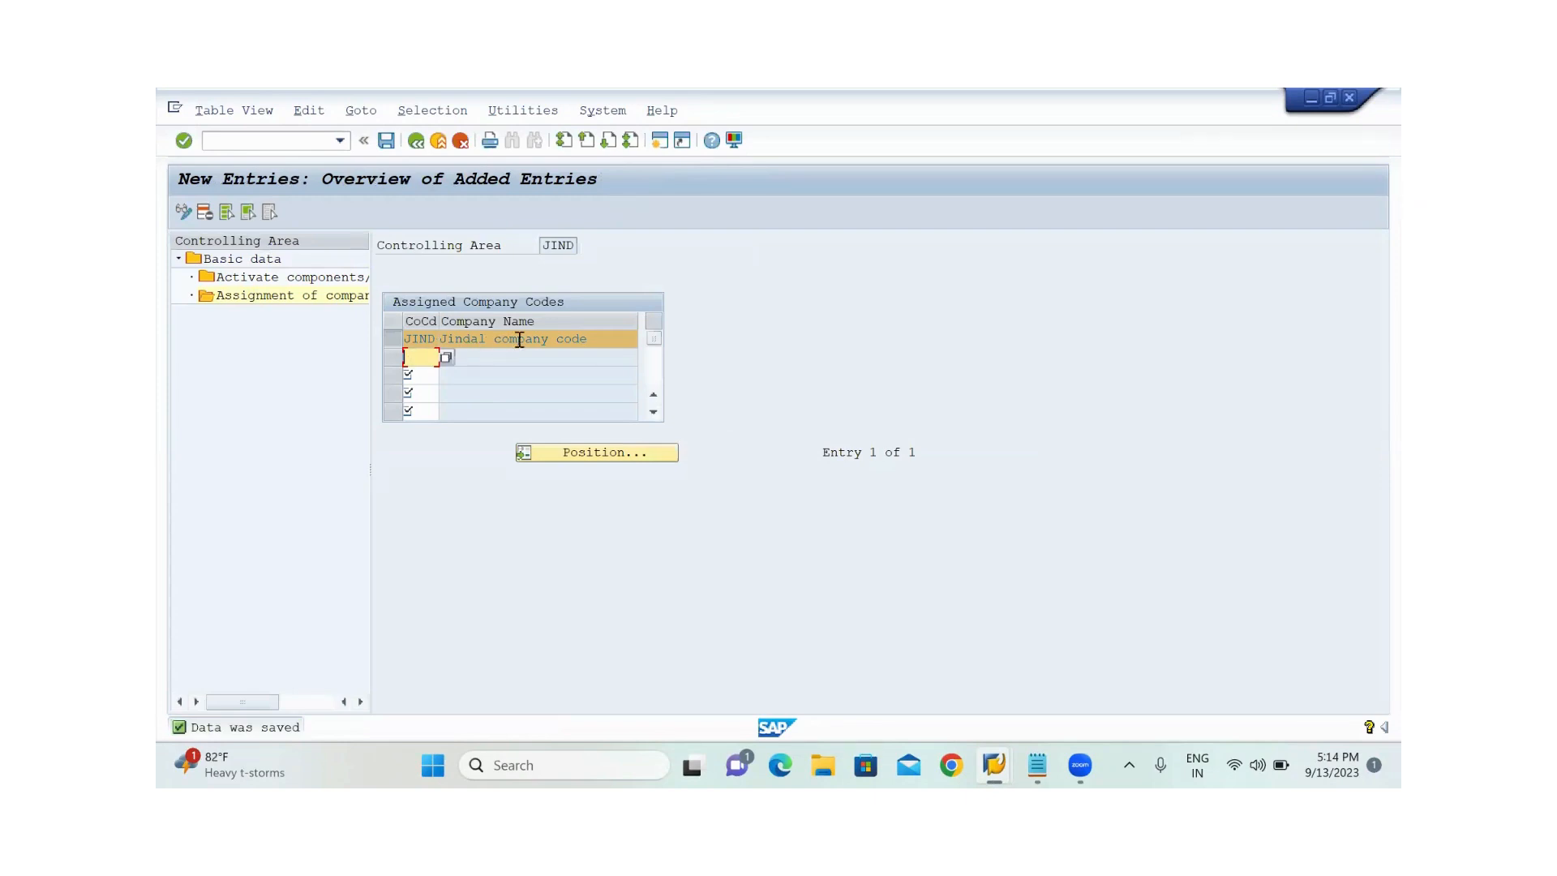
Select the assigned JIND company code and open the component activation and control indicators for the controlling area
click(393, 338)
click(393, 338)
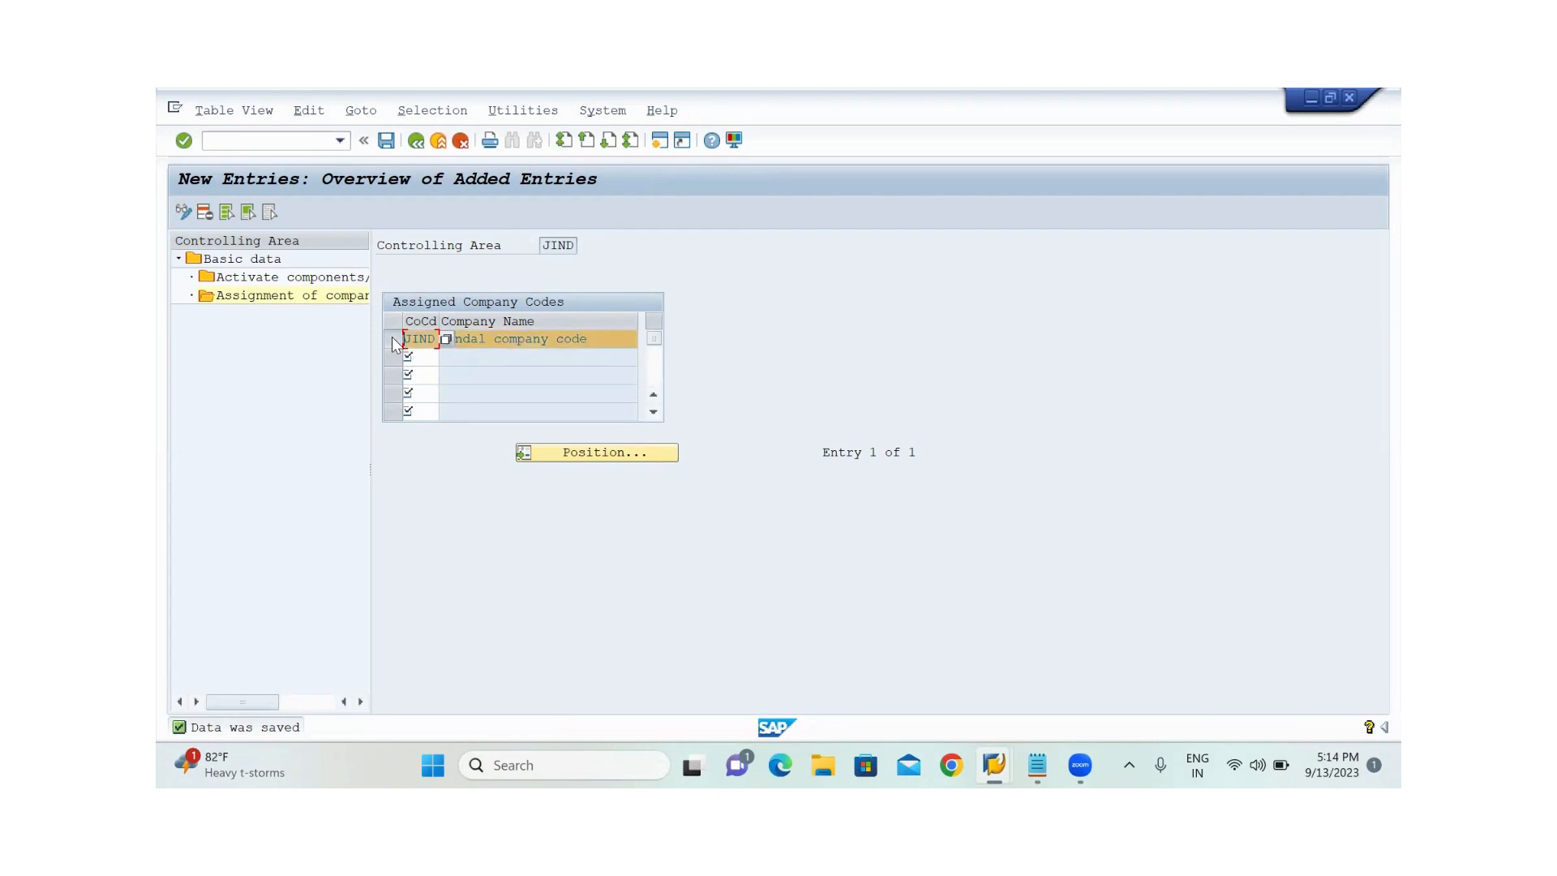
double_click(261, 279)
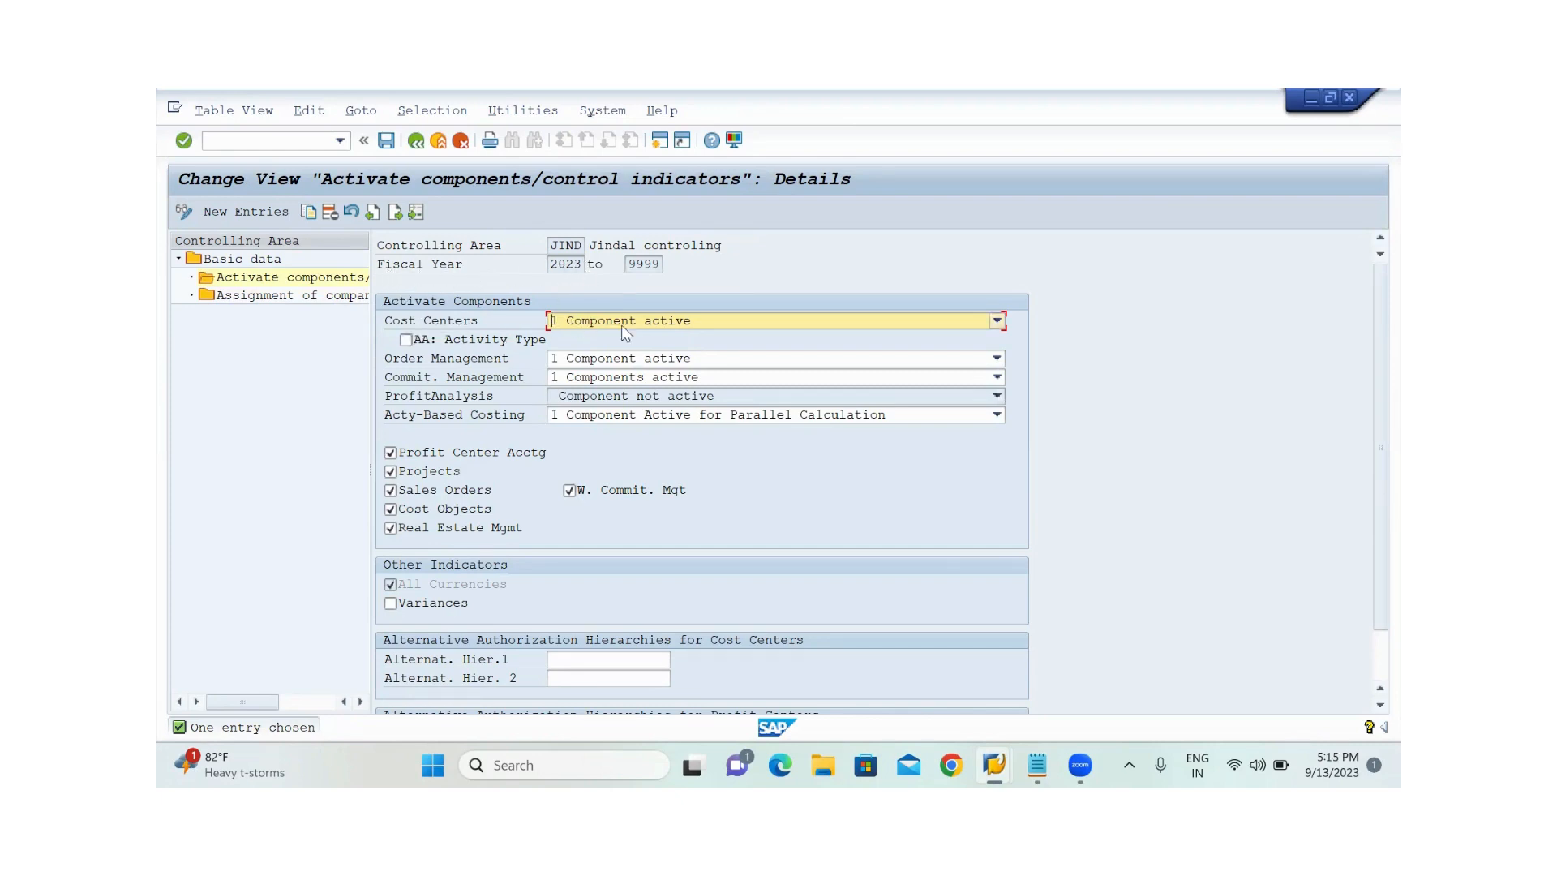
Set Cost Centers, Order Management and Commitment Management to active for controlling area JIND and save the control indicators
click(782, 325)
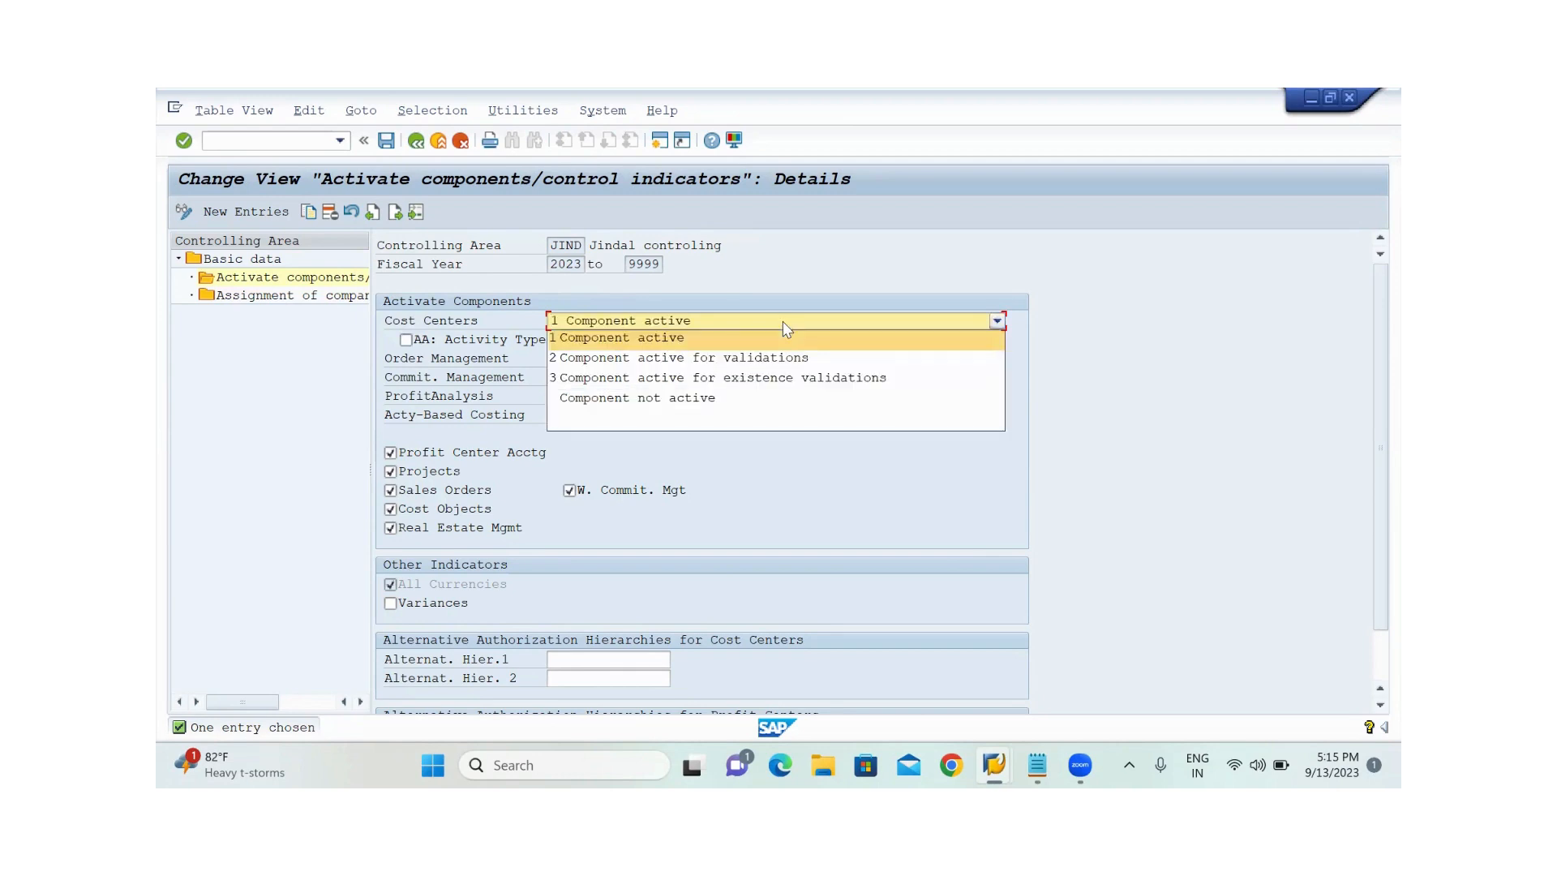
click(684, 340)
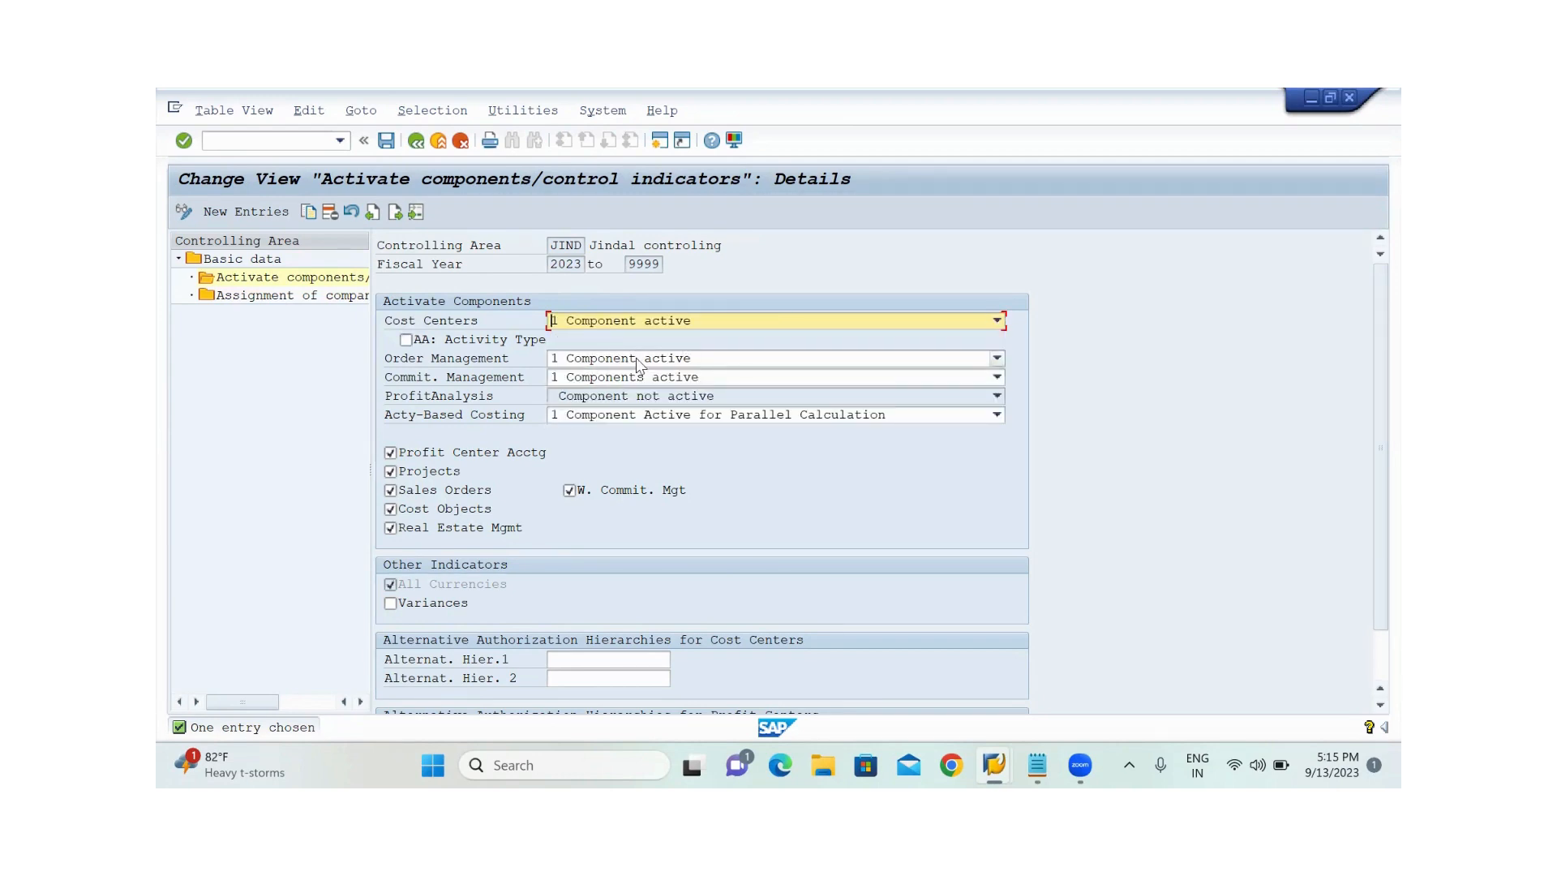
click(683, 365)
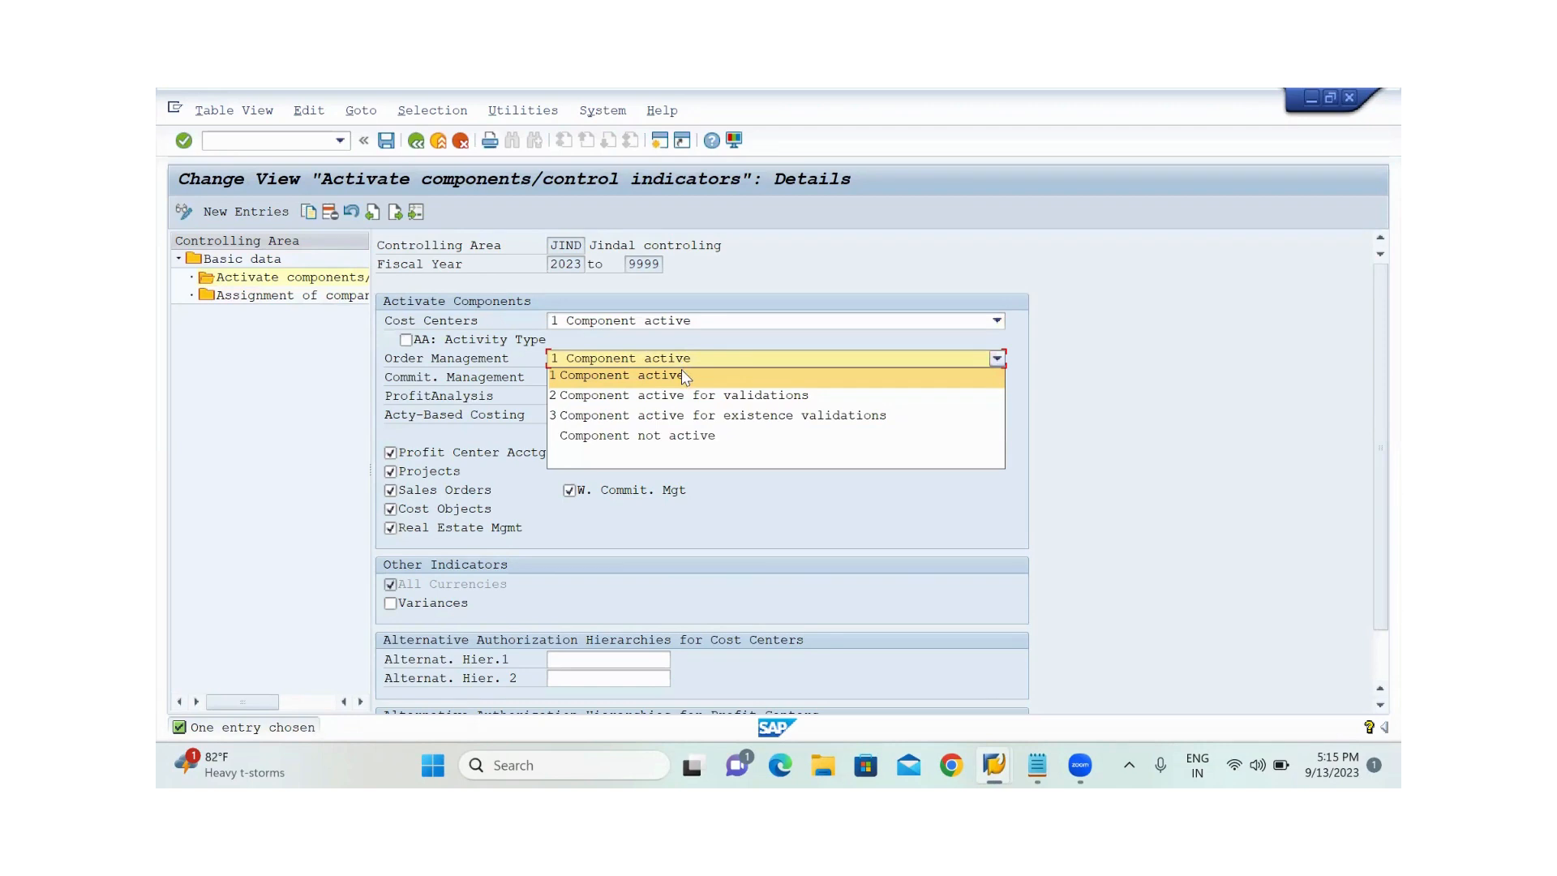
click(684, 377)
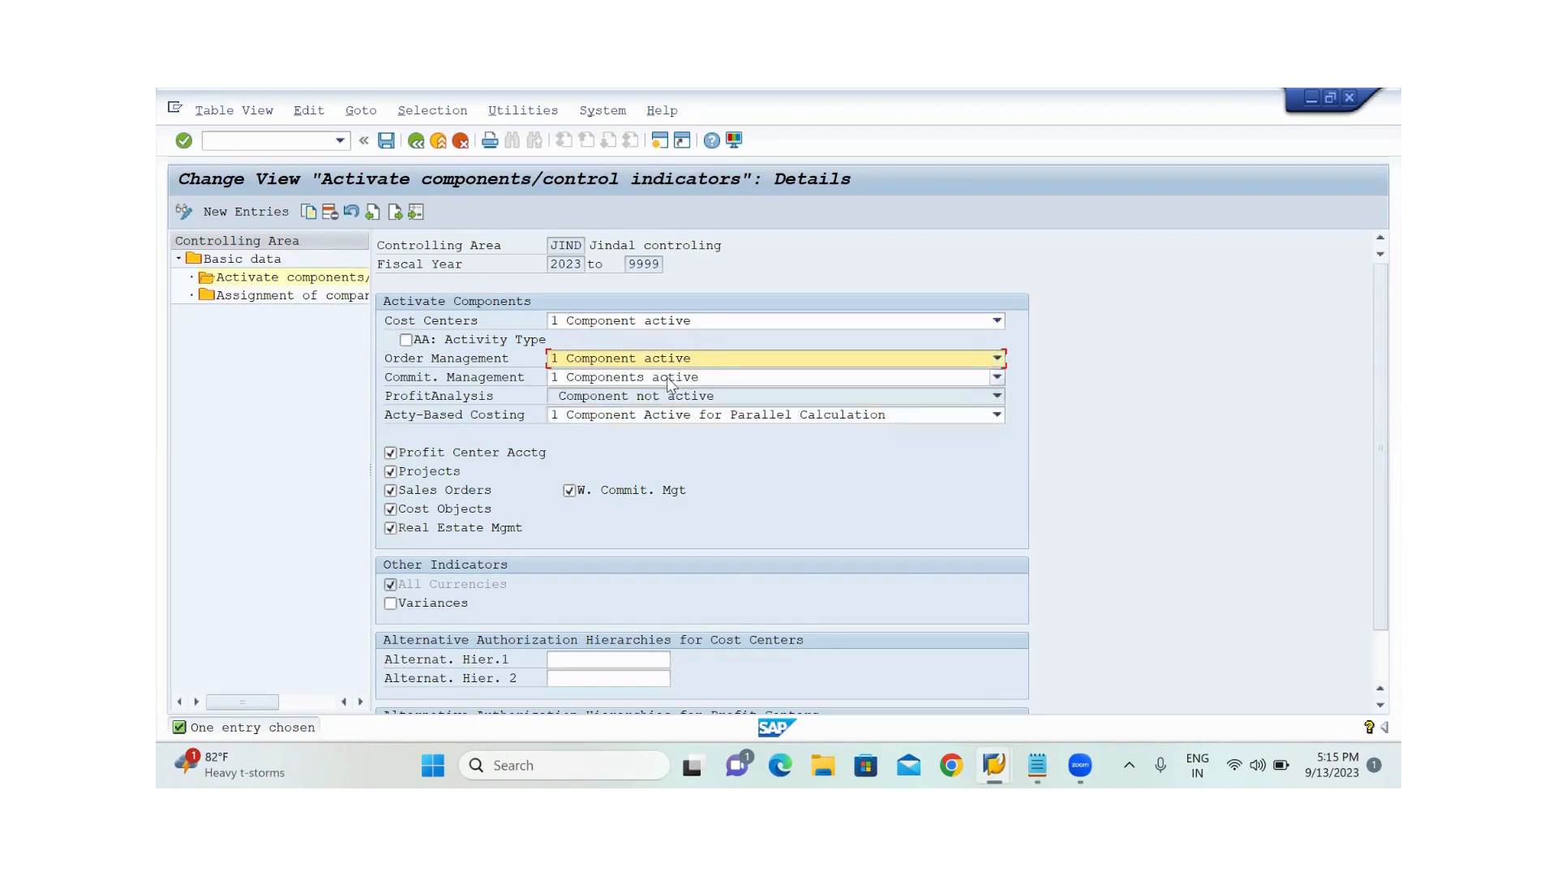
click(668, 379)
click(658, 393)
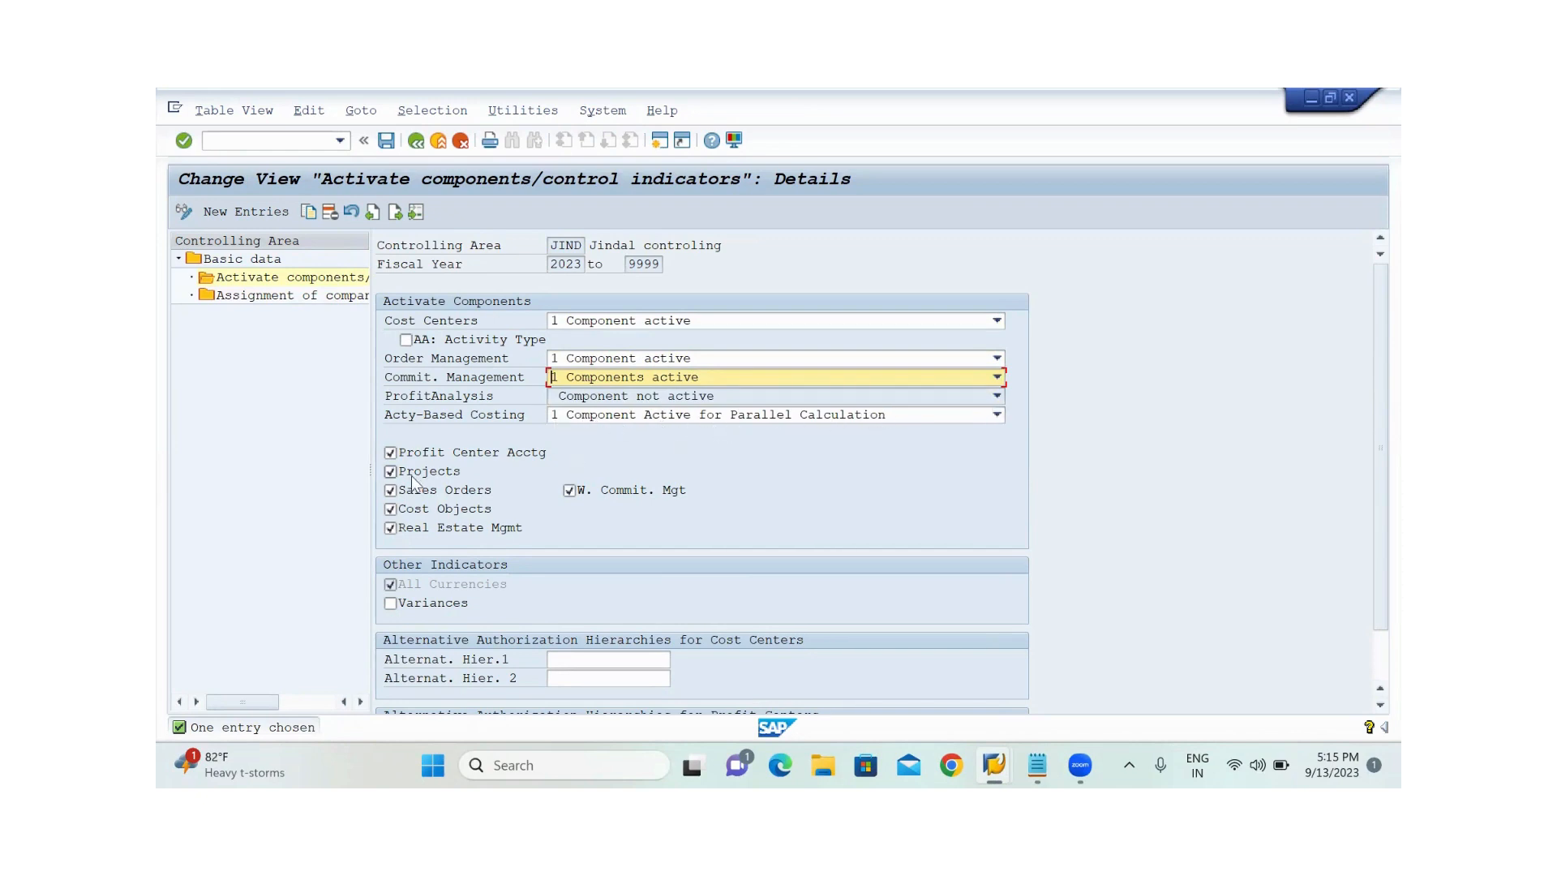
click(391, 471)
key(F4)
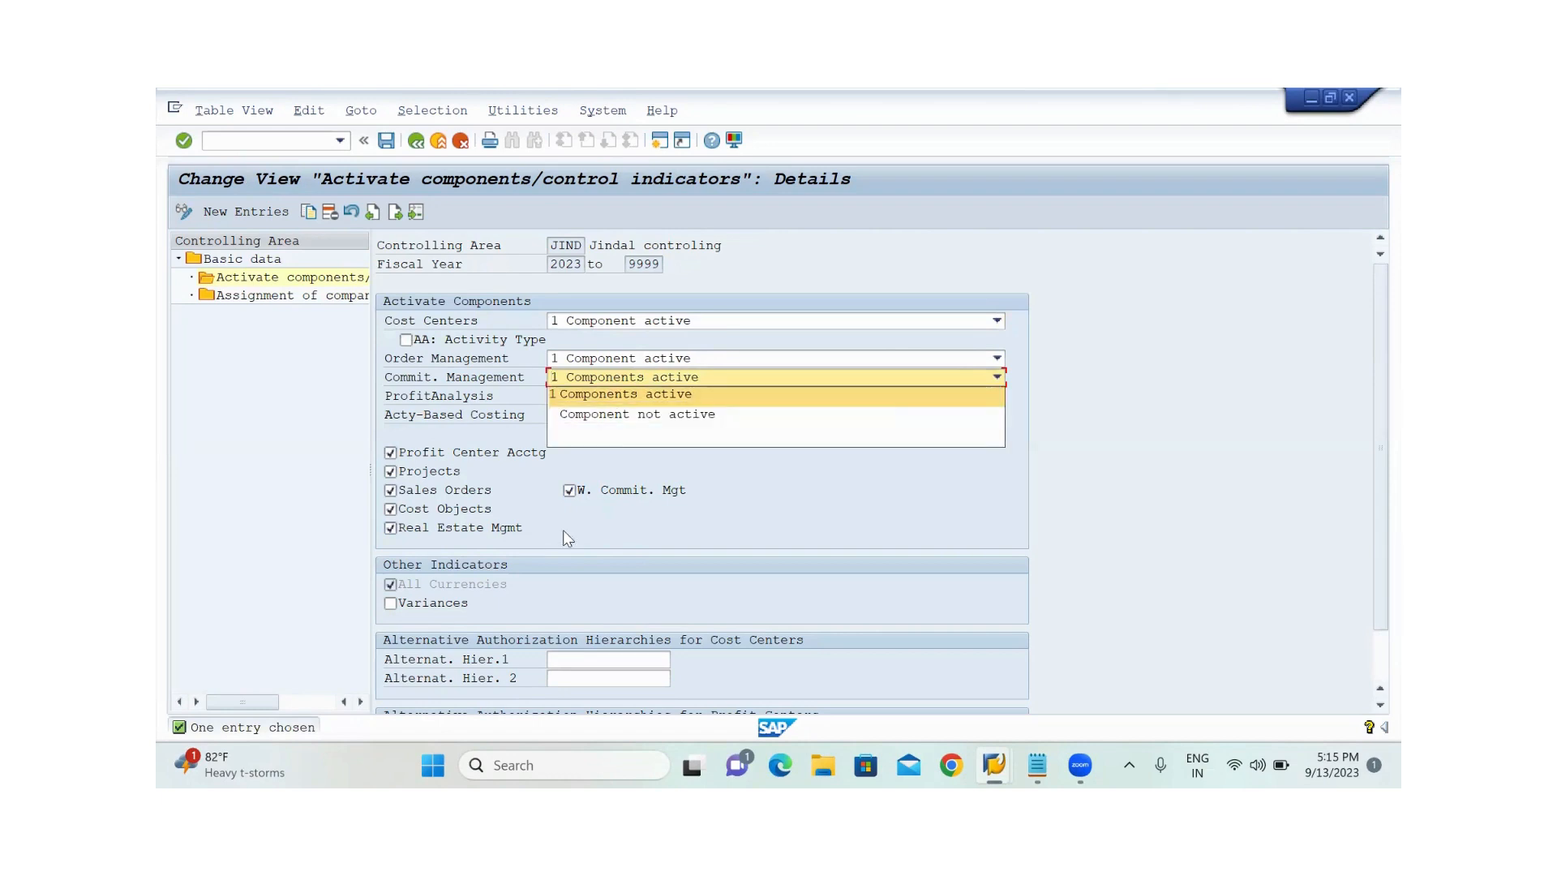
click(748, 503)
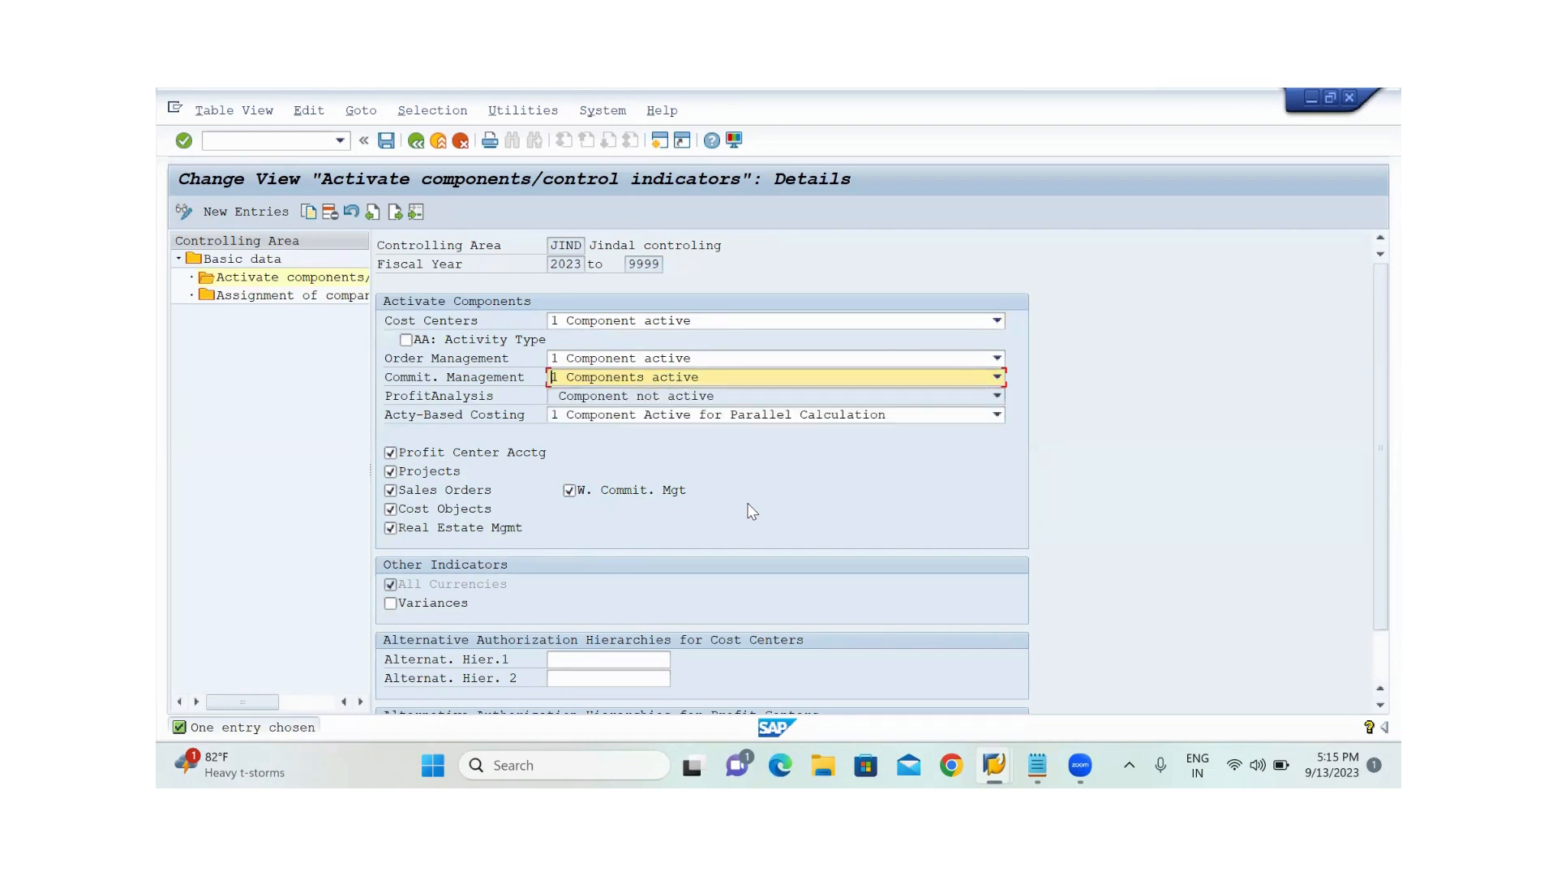
click(386, 143)
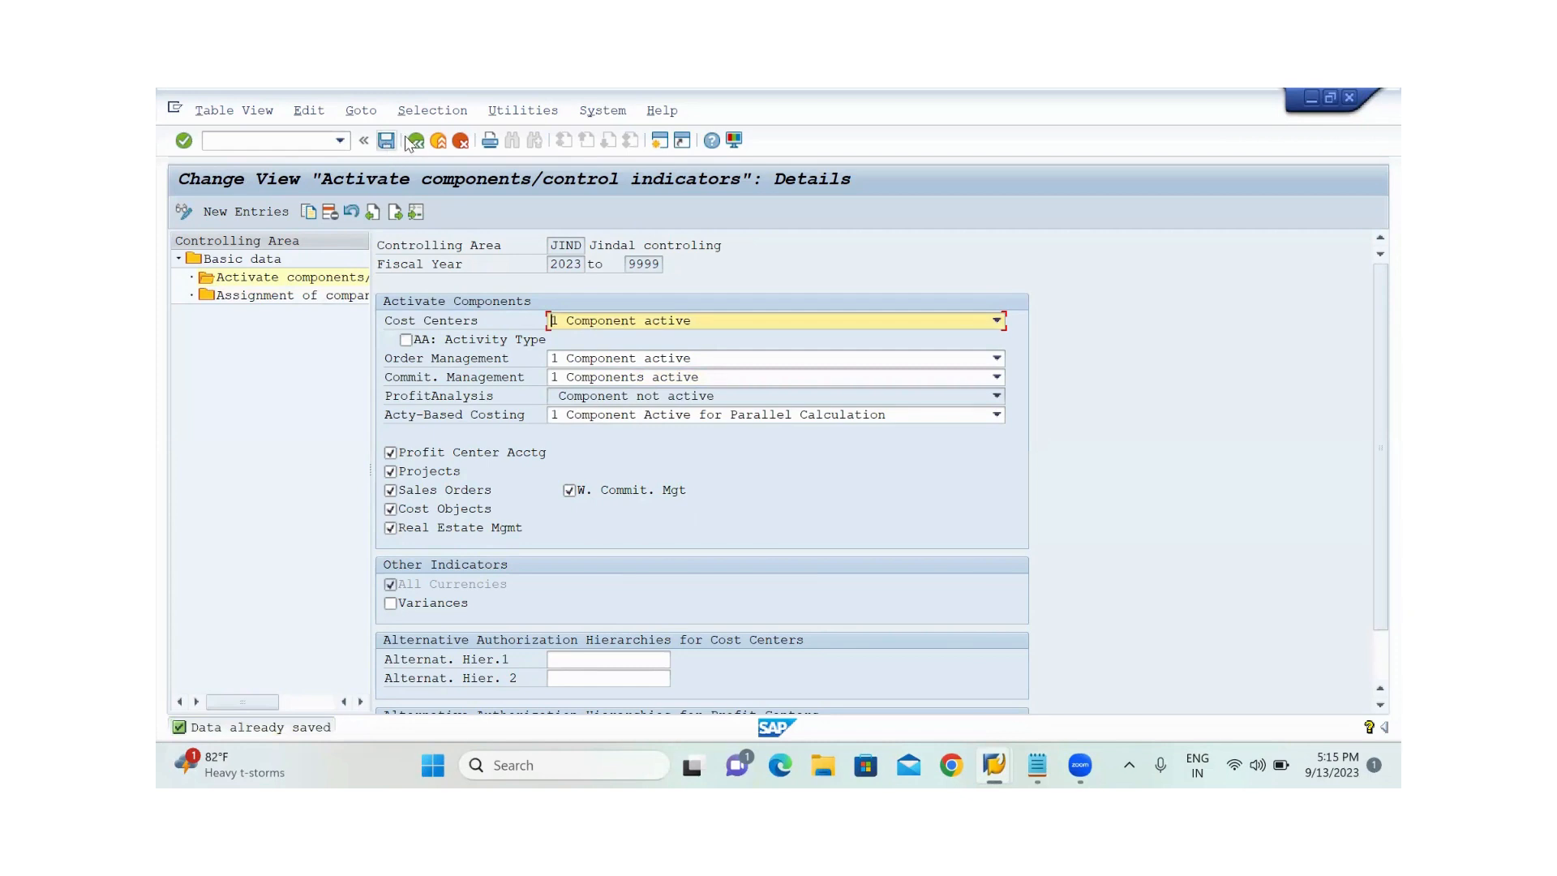
Leave controlling area maintenance and return to the implementation guide structure
click(416, 142)
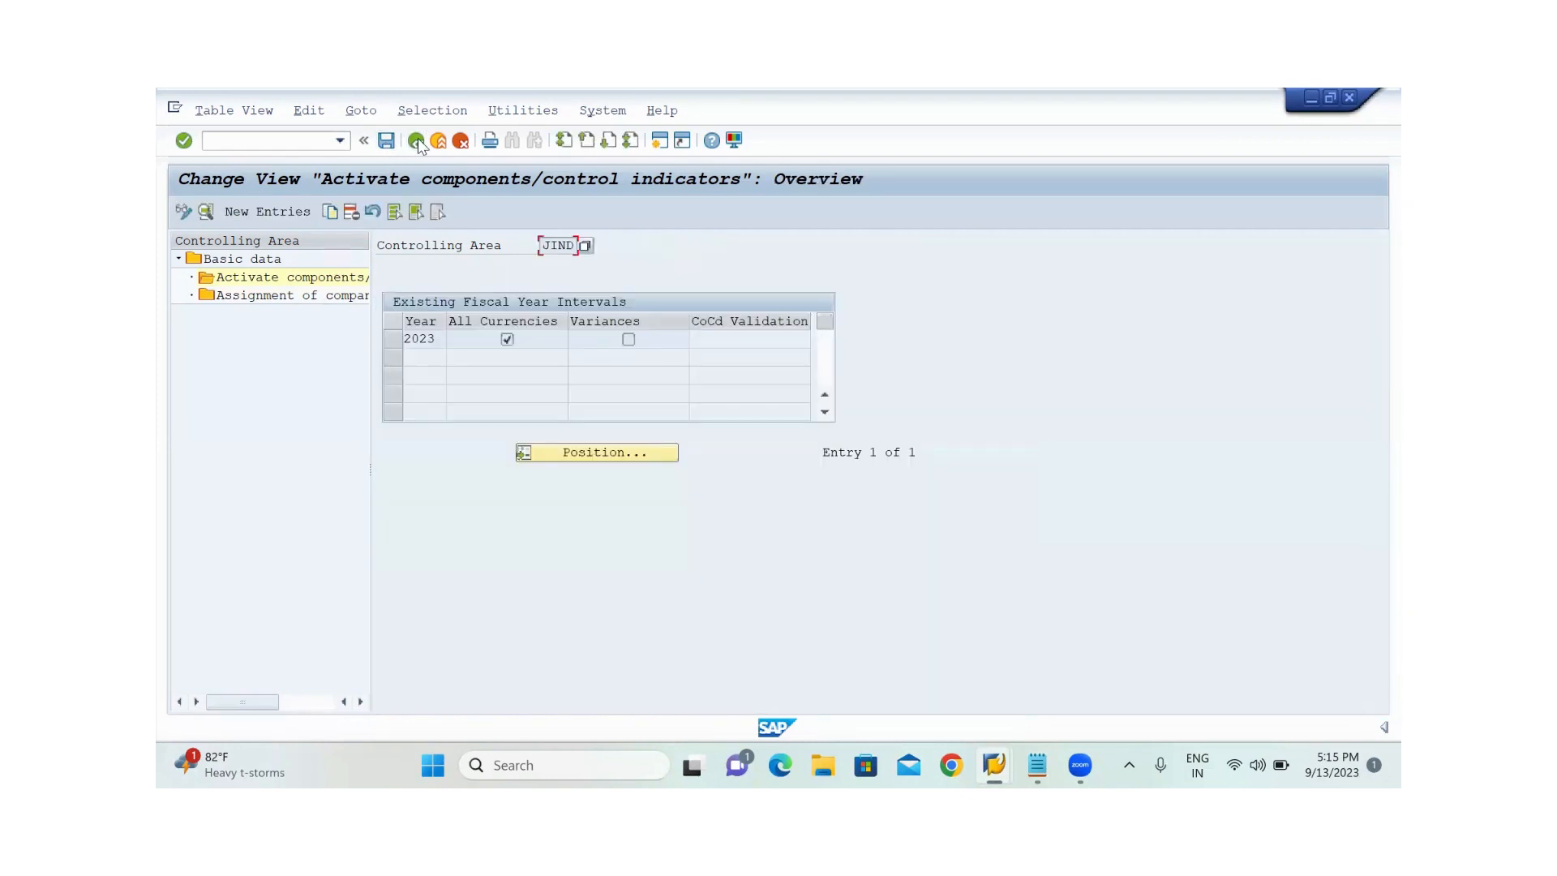
click(417, 141)
click(417, 141)
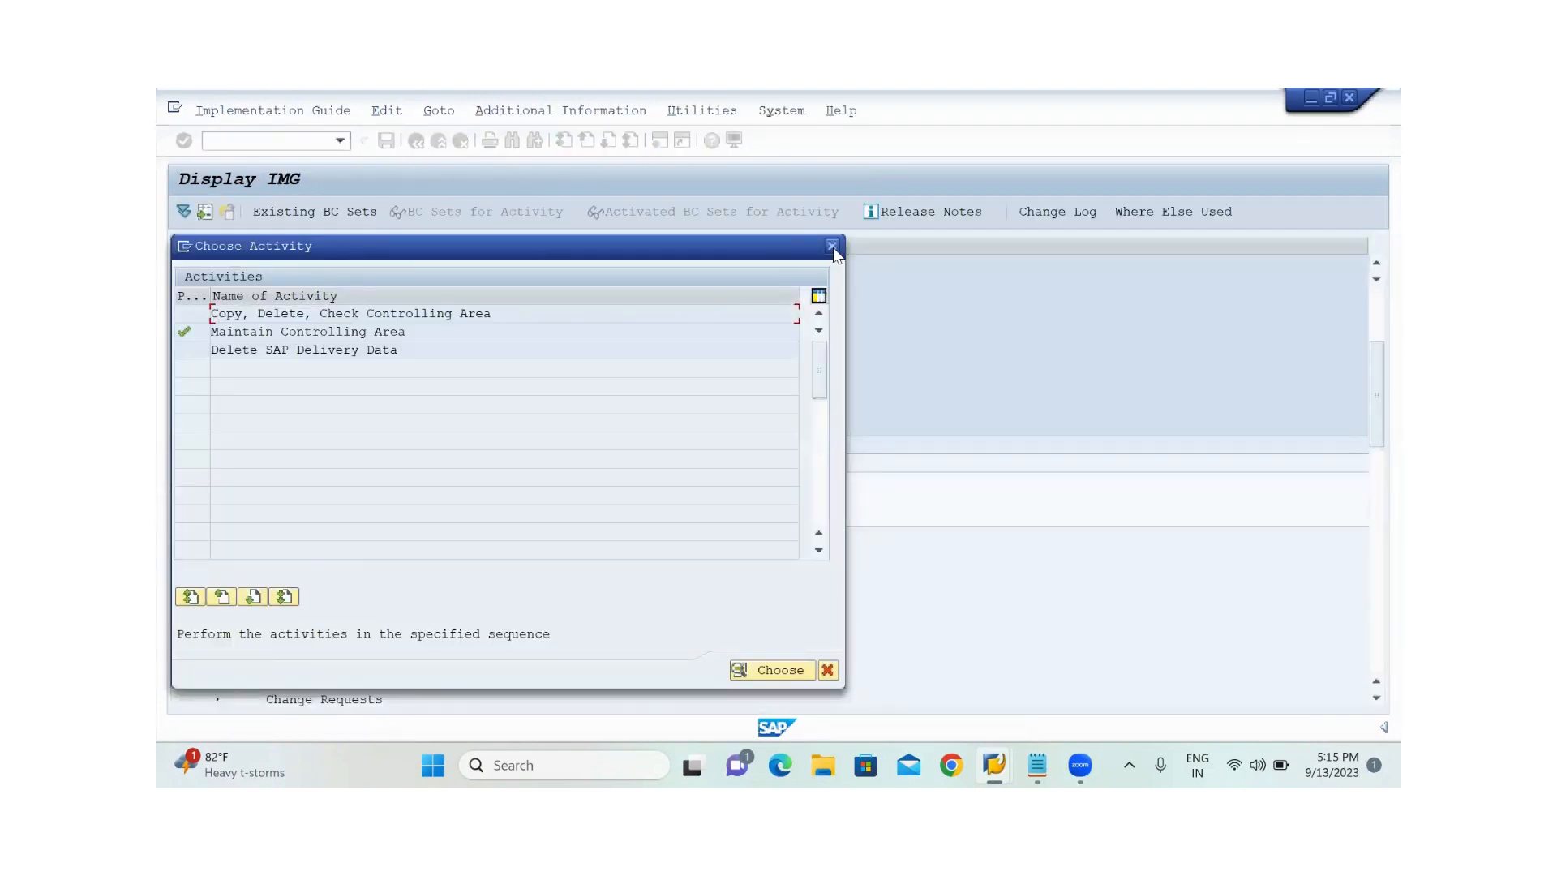
click(833, 247)
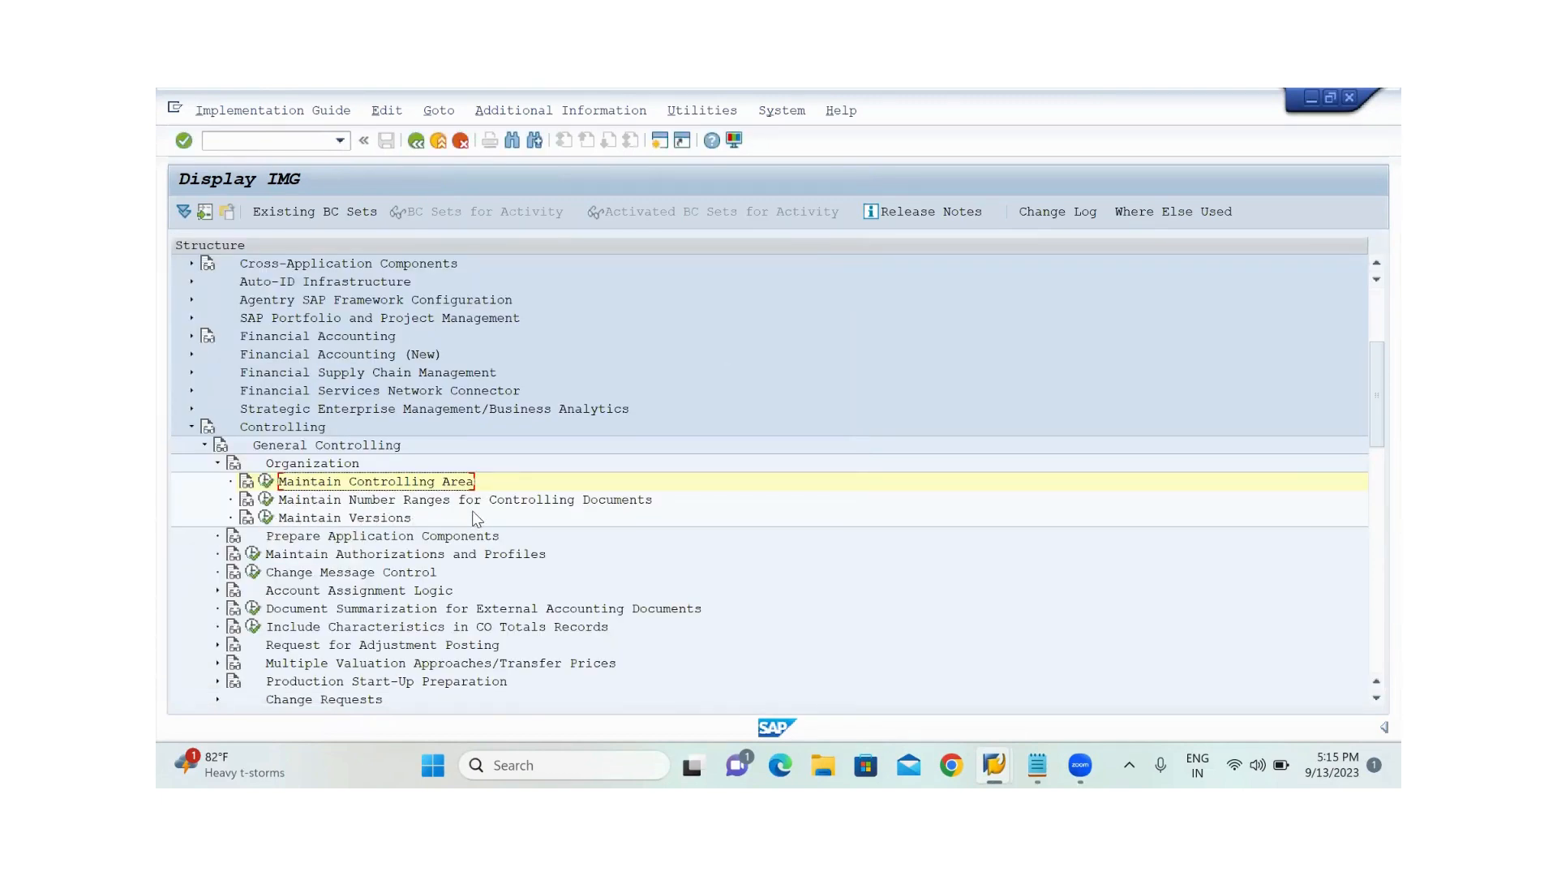
Open number range maintenance for controlling documents and start a new number range group for CO area JIND
click(268, 501)
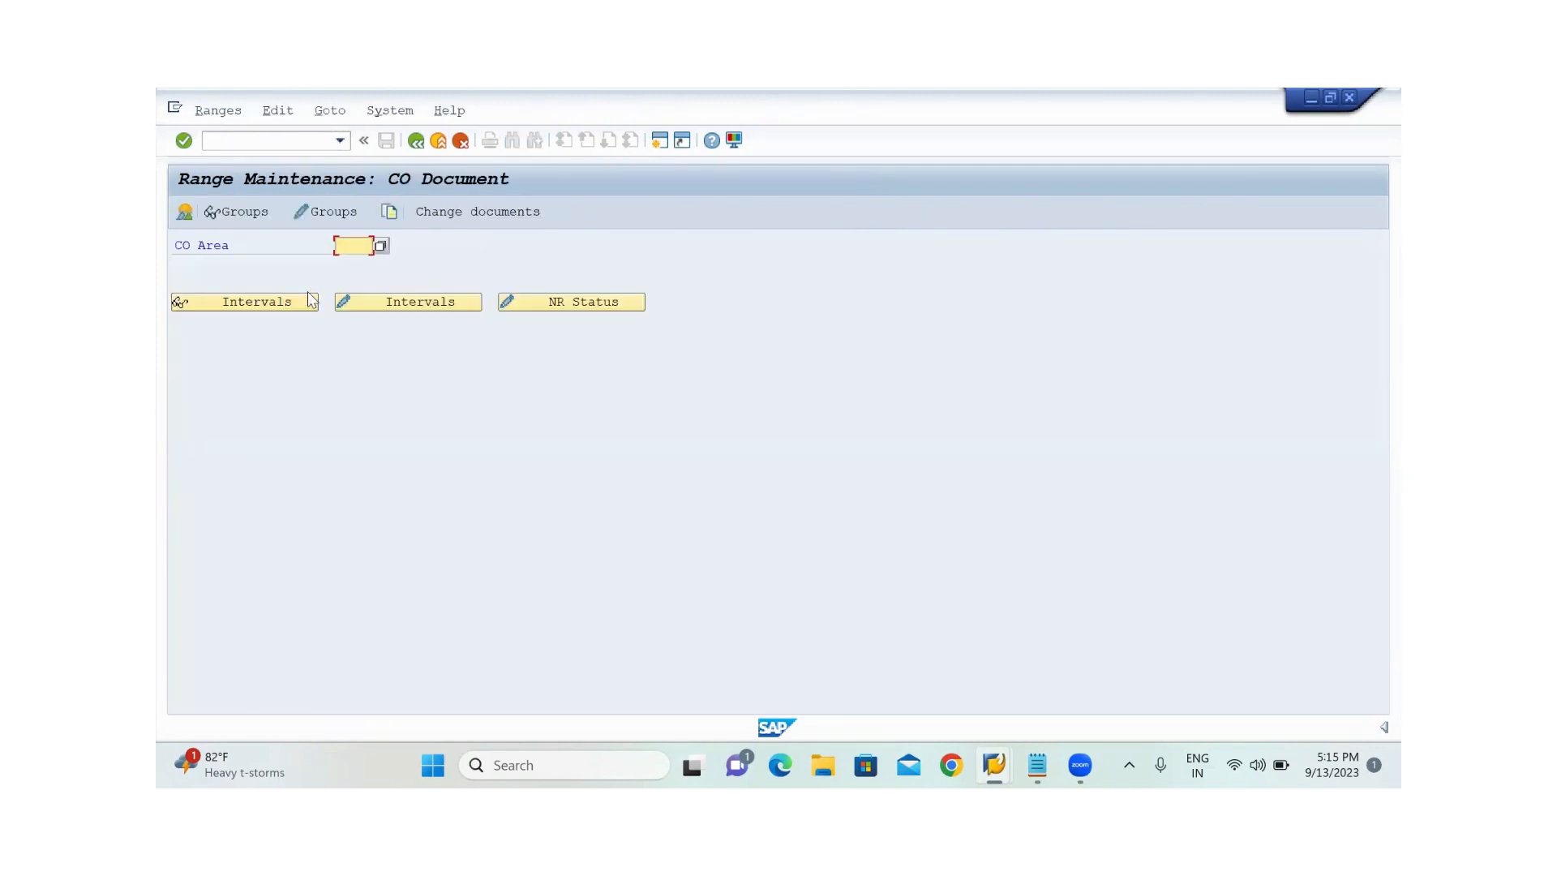
text(JIND)
click(342, 209)
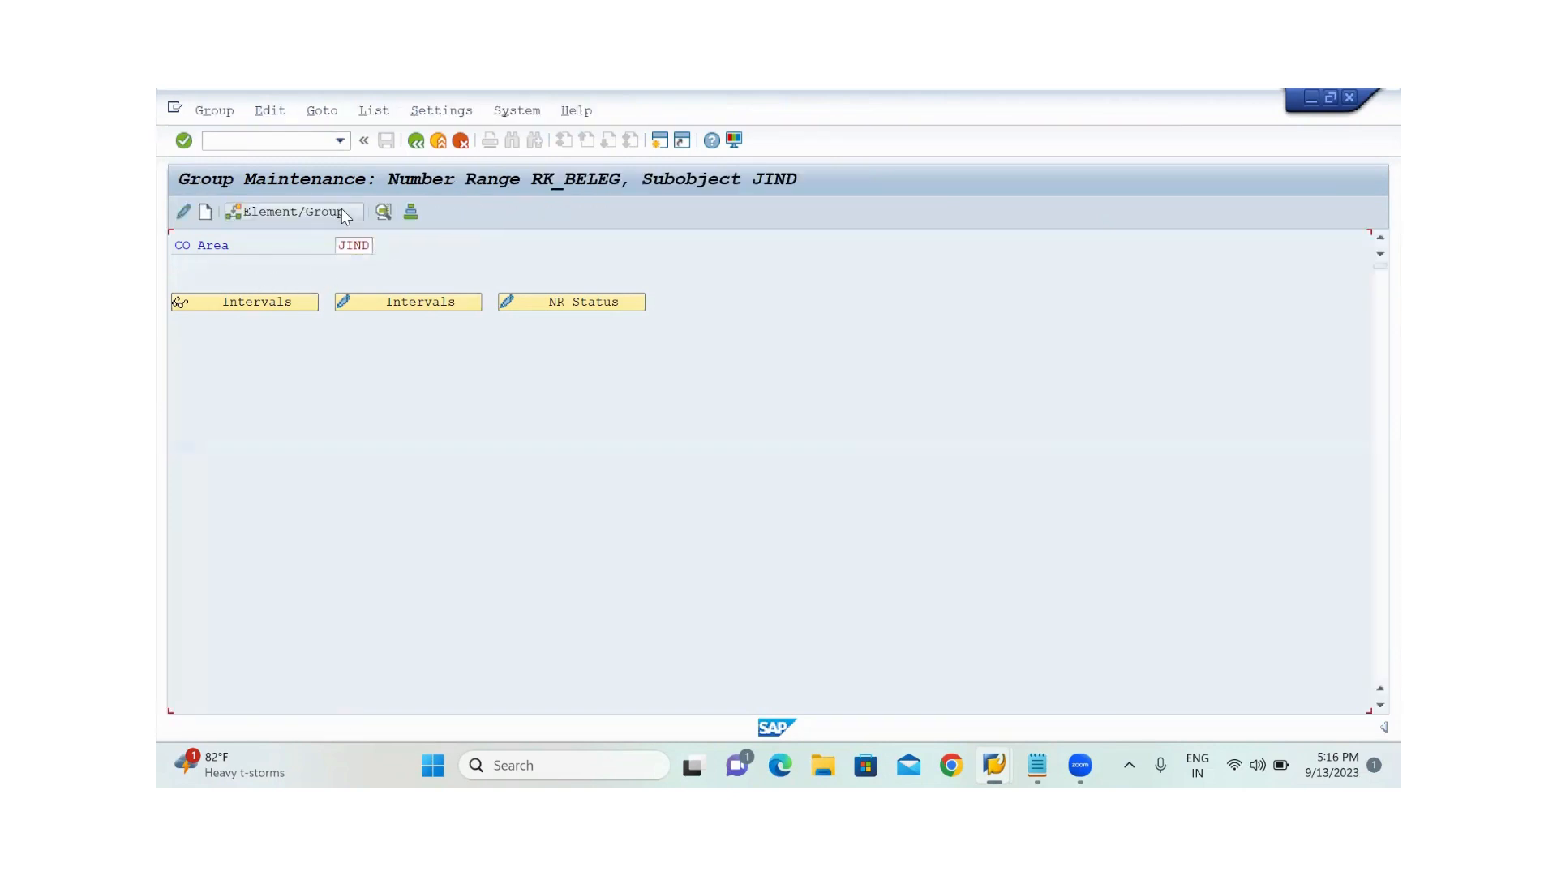
click(215, 114)
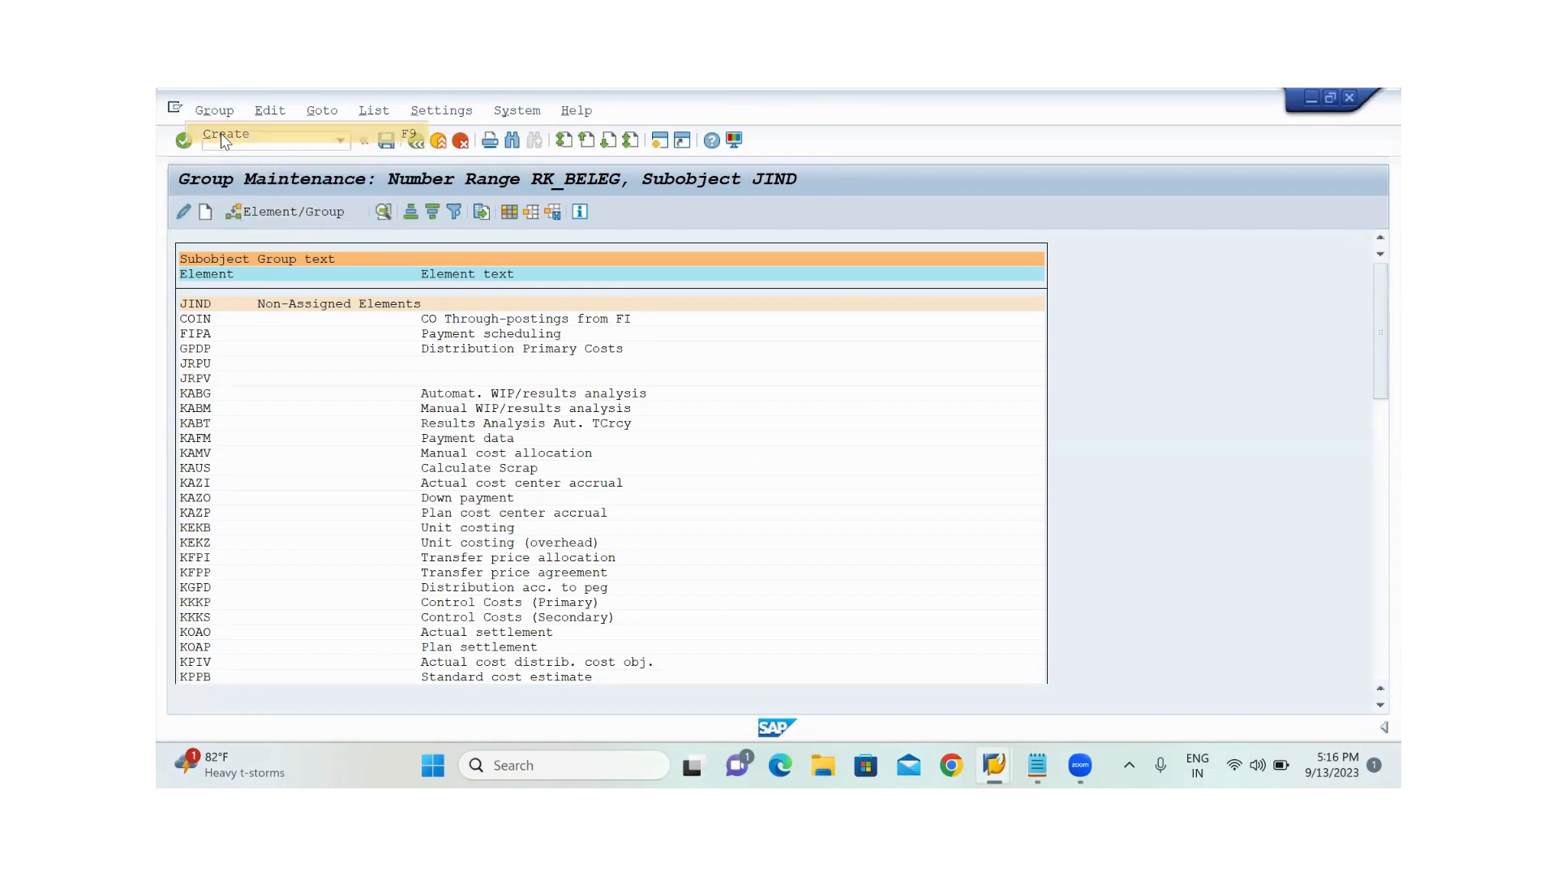
click(220, 133)
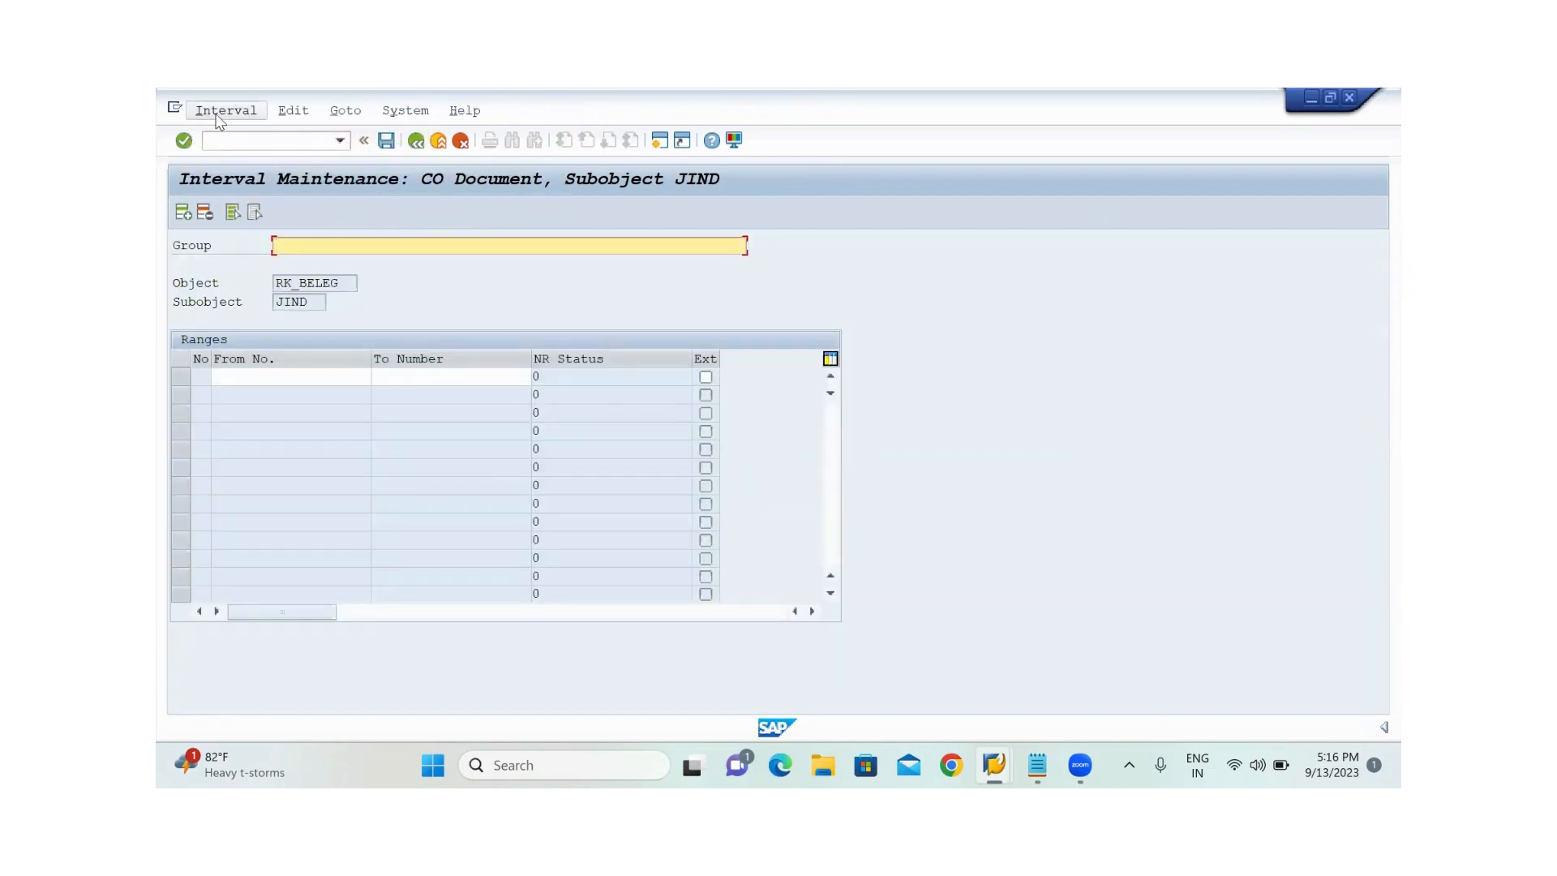
Check which number intervals are free for the new group of subobject JIND
click(216, 116)
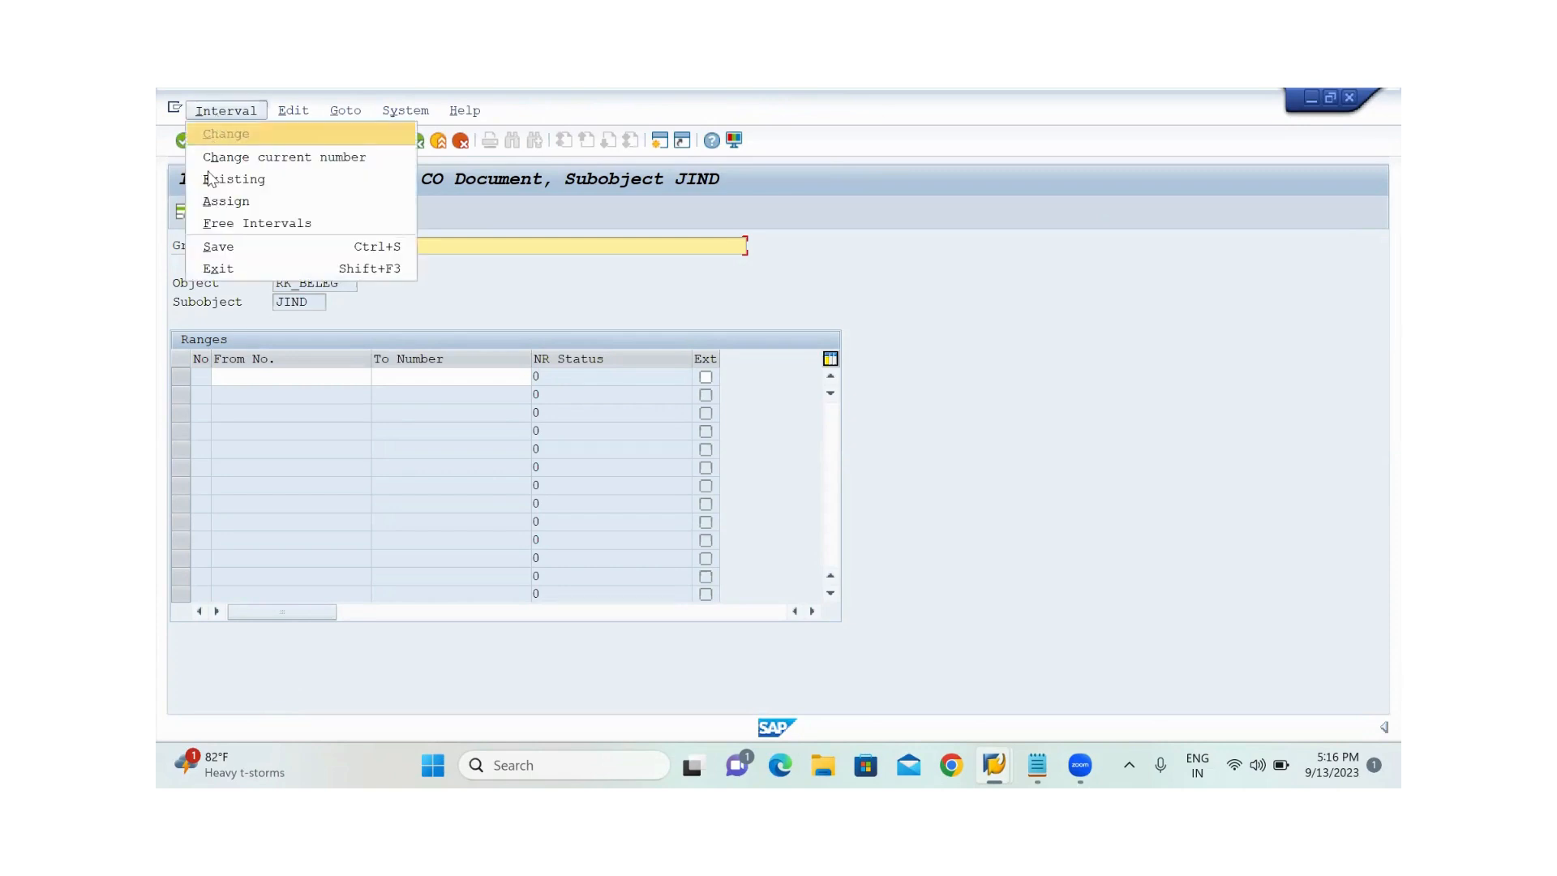
click(232, 224)
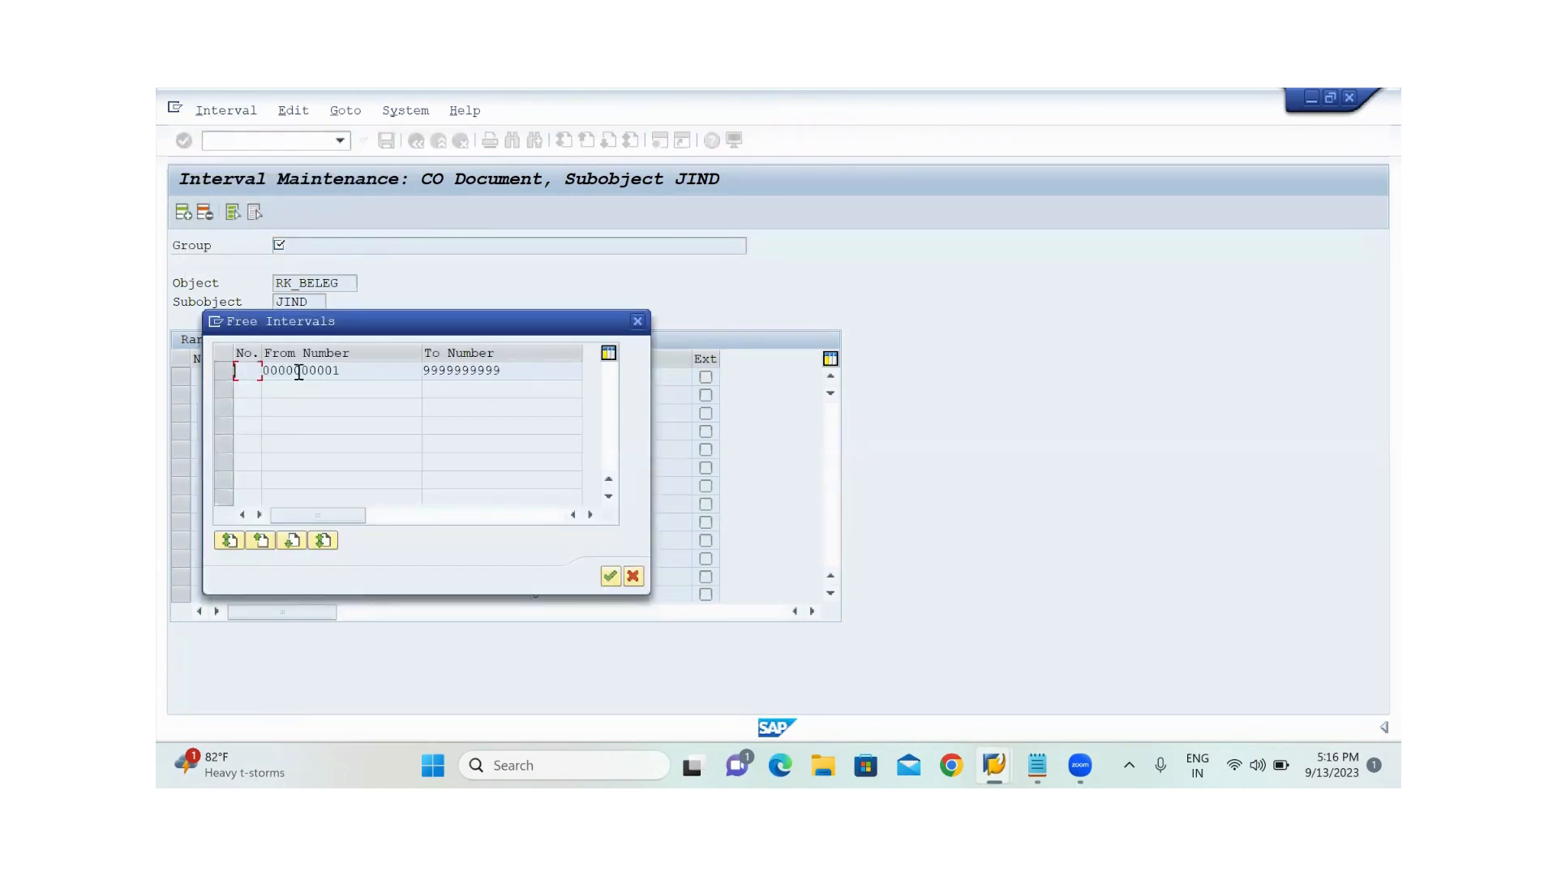
click(360, 369)
drag(360, 370, 261, 371)
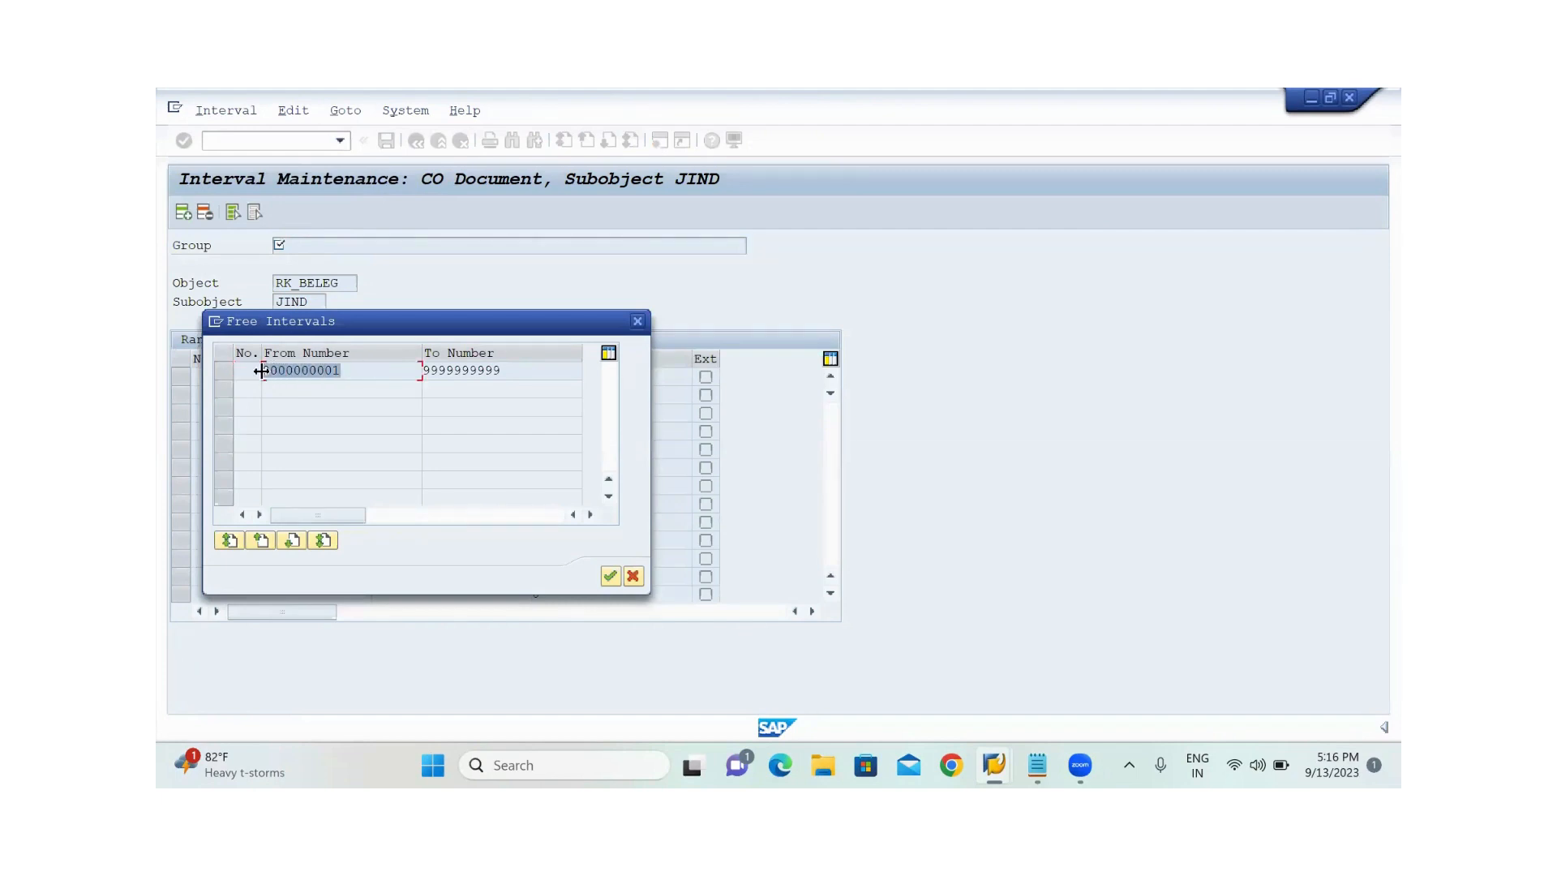
click(261, 371)
click(228, 371)
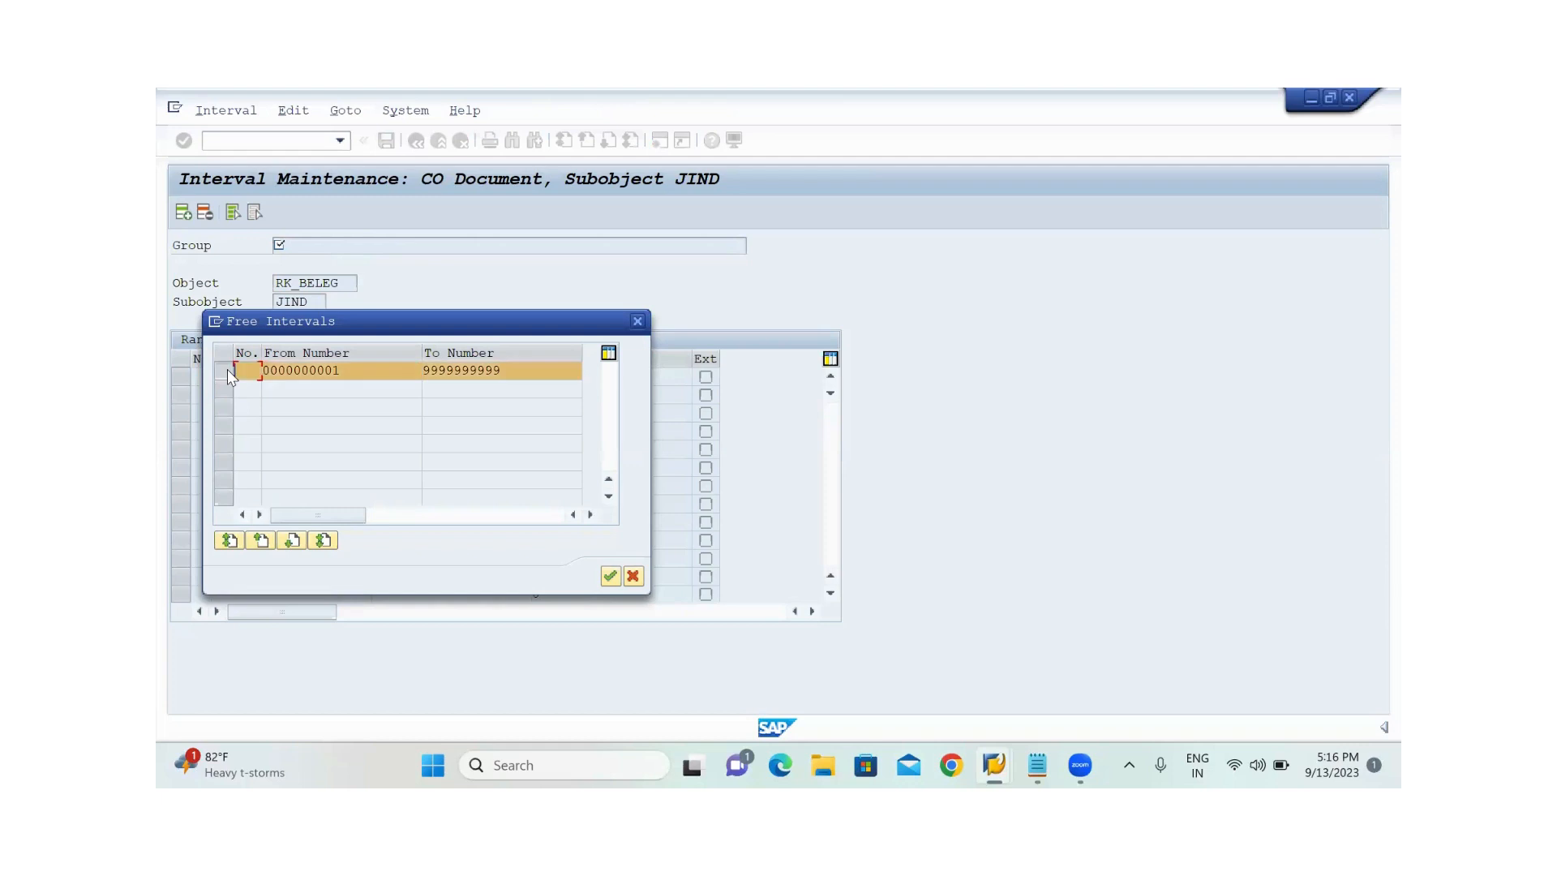
click(610, 576)
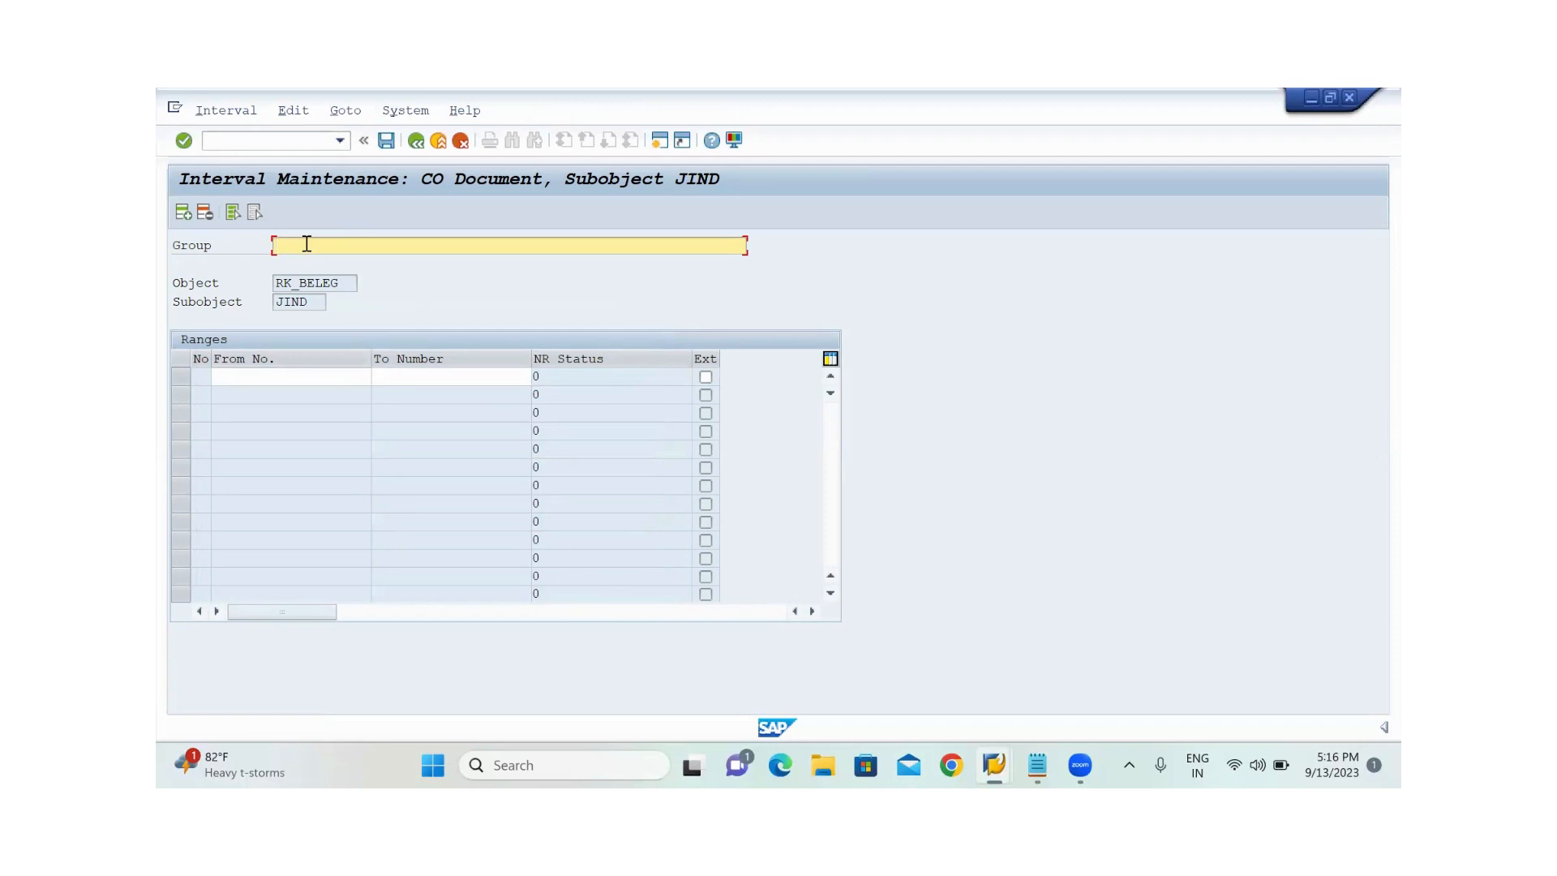
Name the new number range group JINDAL CONTROLING
text(JINDAL CONTROLING)
click(260, 378)
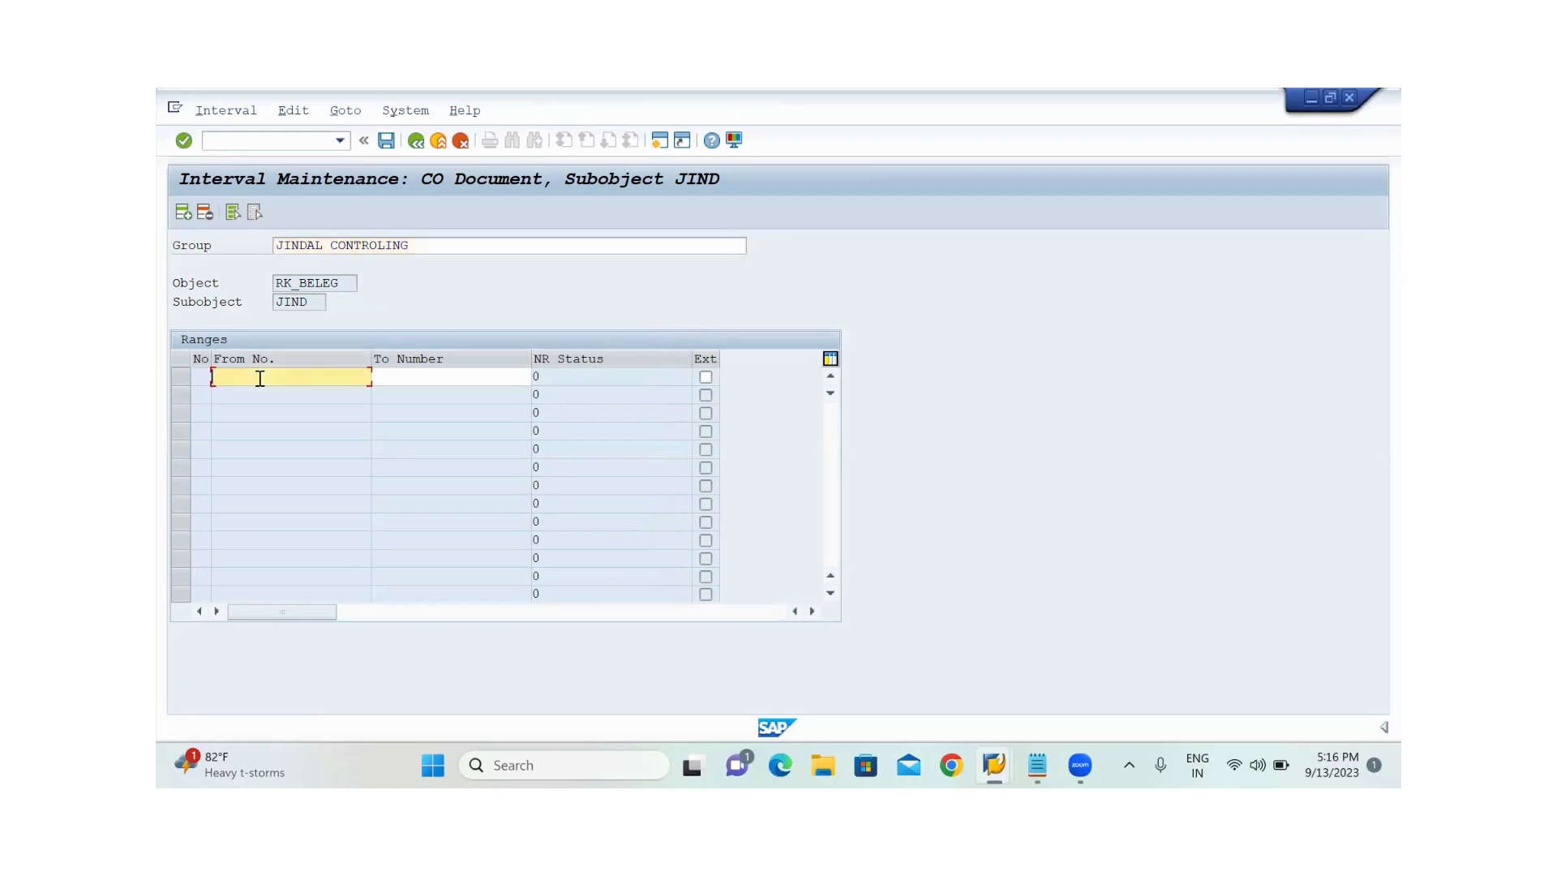
text(0000000001)
click(423, 376)
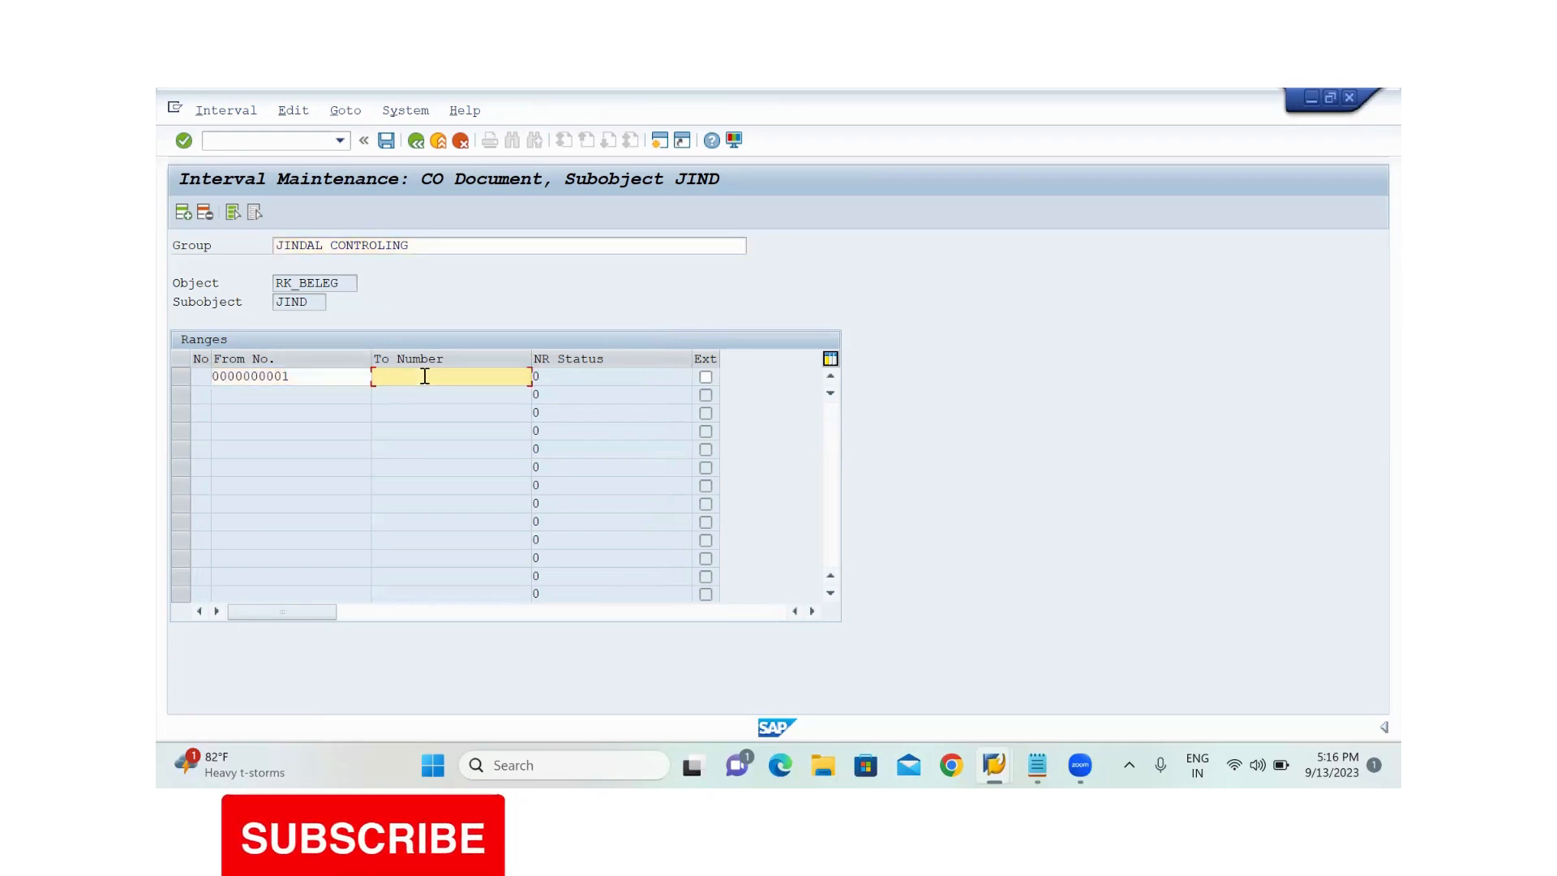
text(0000000001)
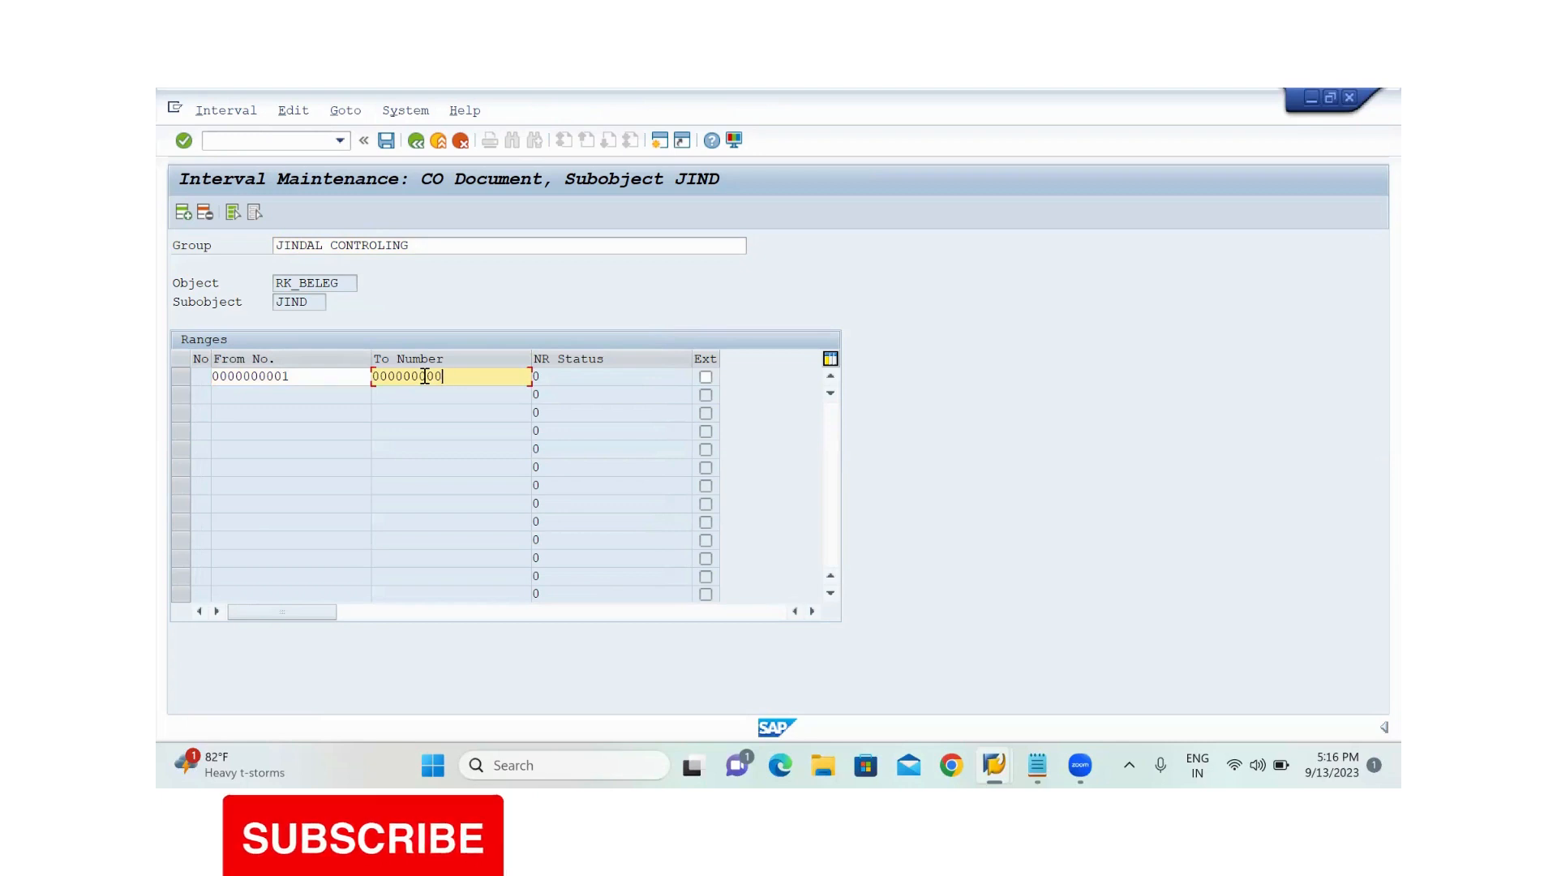
key(BackSpace)
key(BackSpace)
key(BackSpace)
key(BackSpace)
key(BackSpace)
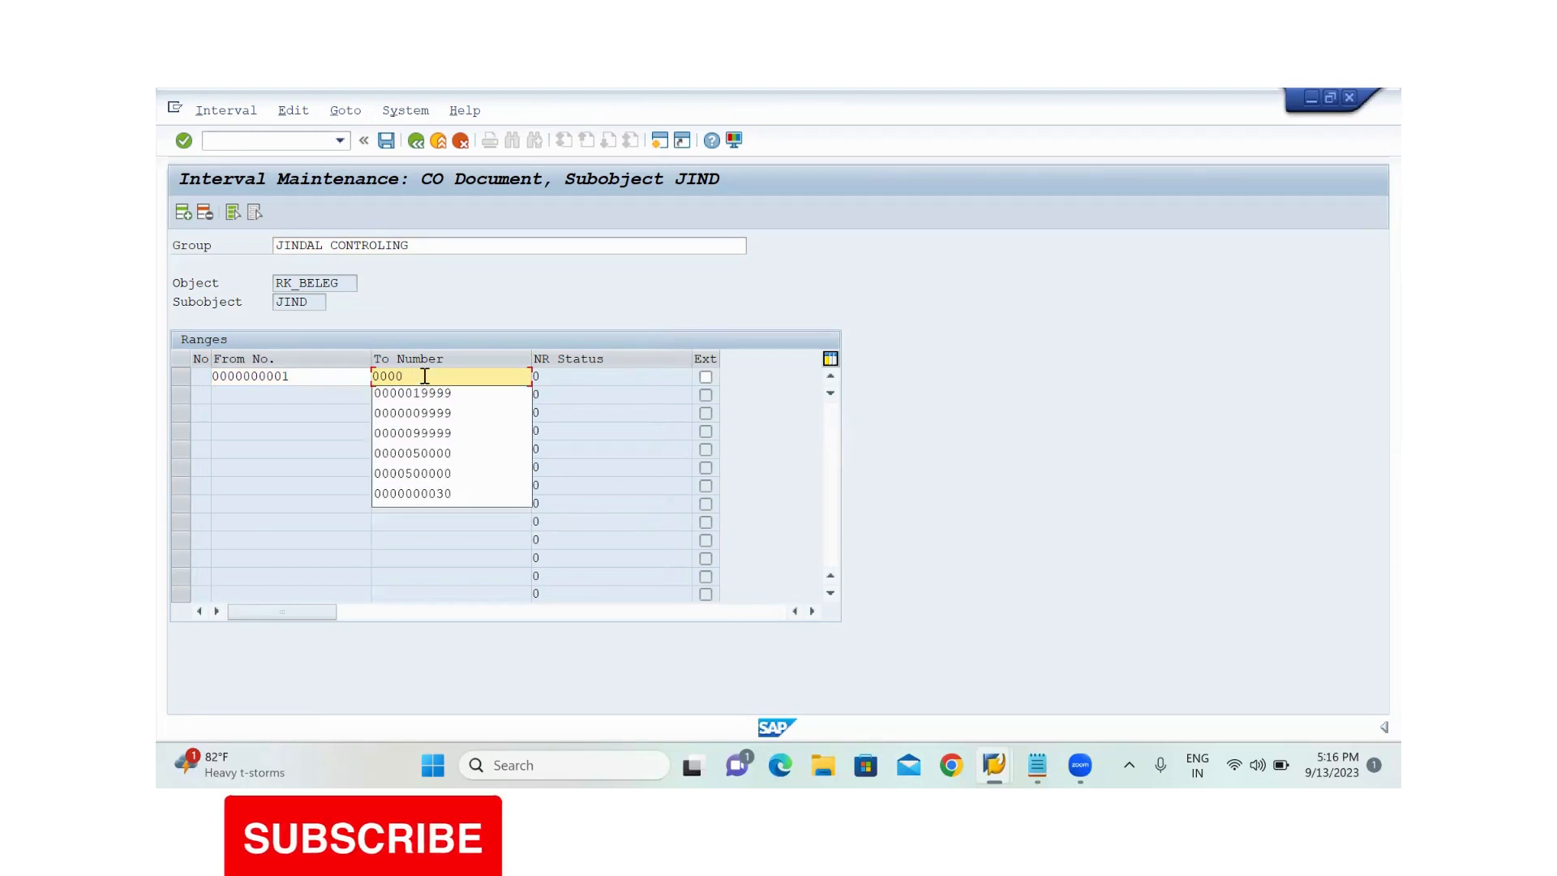
text(0999999)
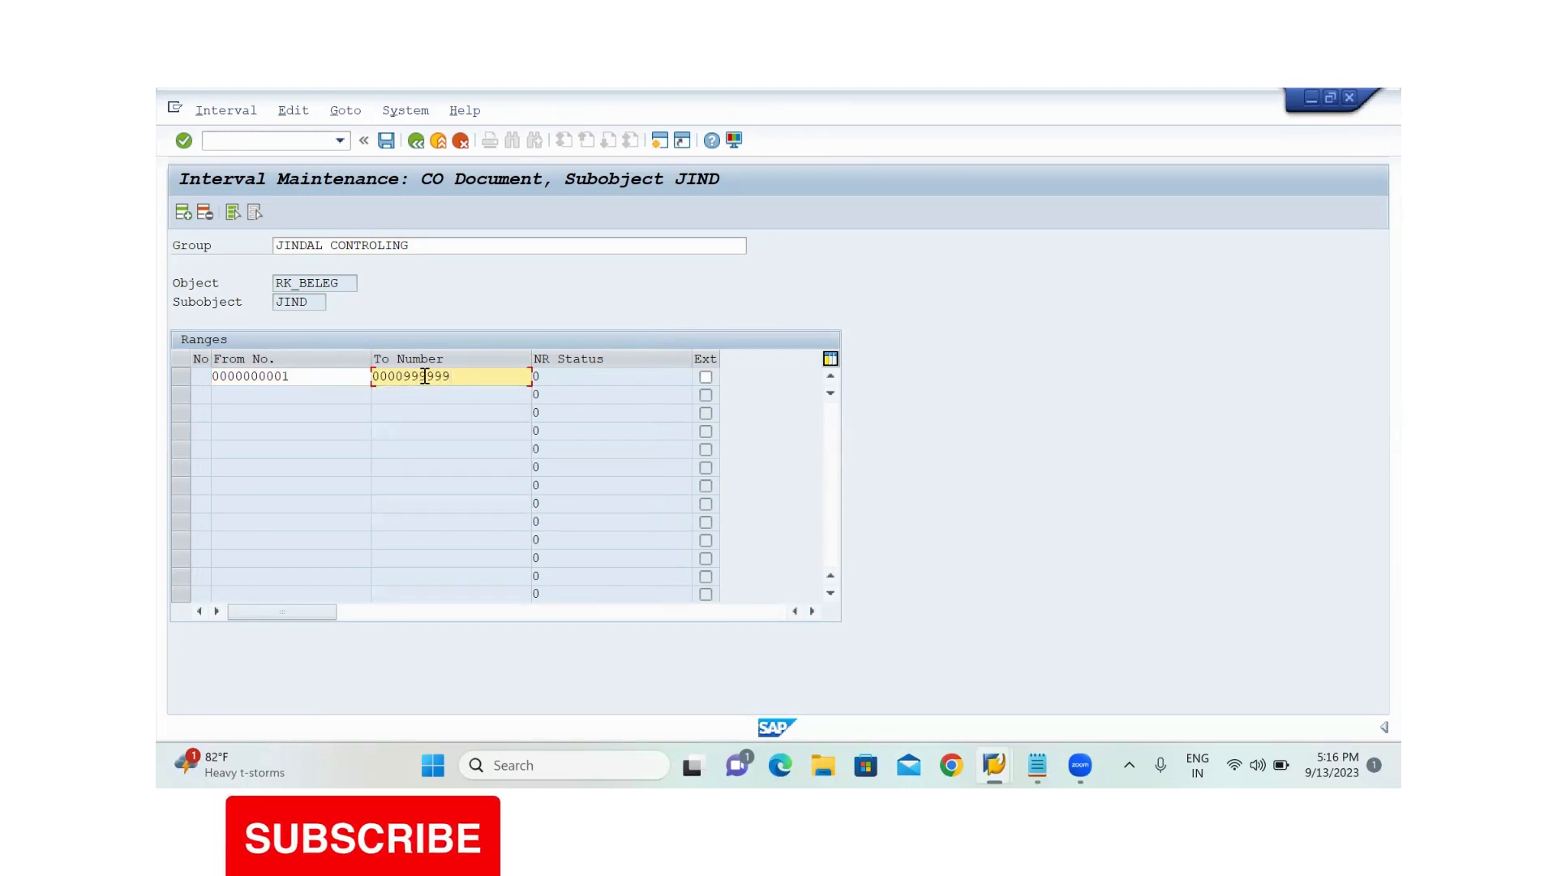
Save the number interval, acknowledge the transport notice and return to group maintenance for subobject JIND
click(180, 376)
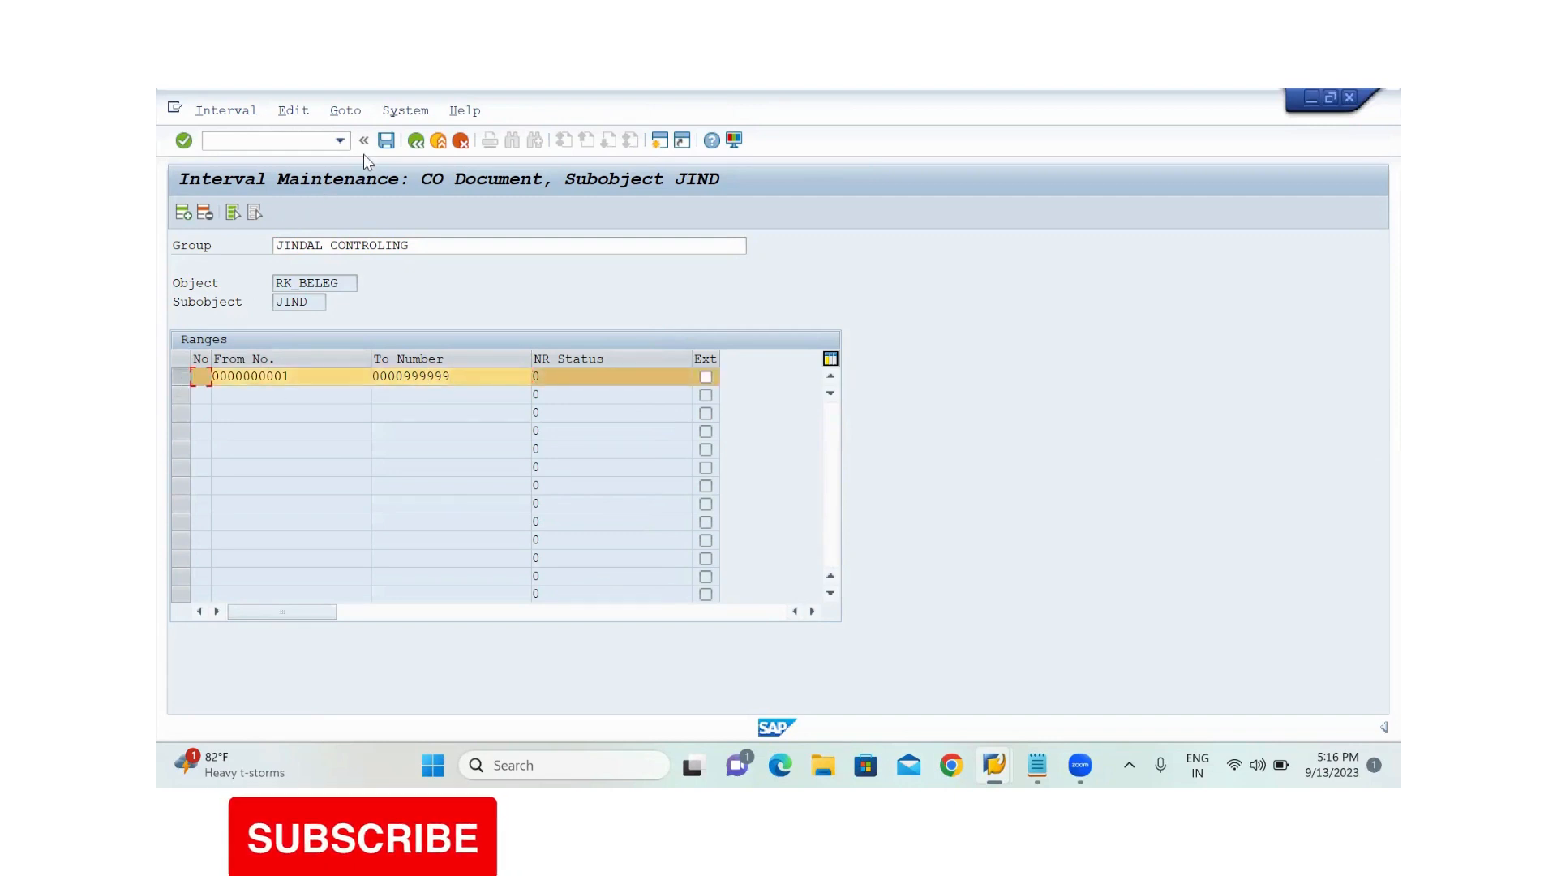
click(385, 142)
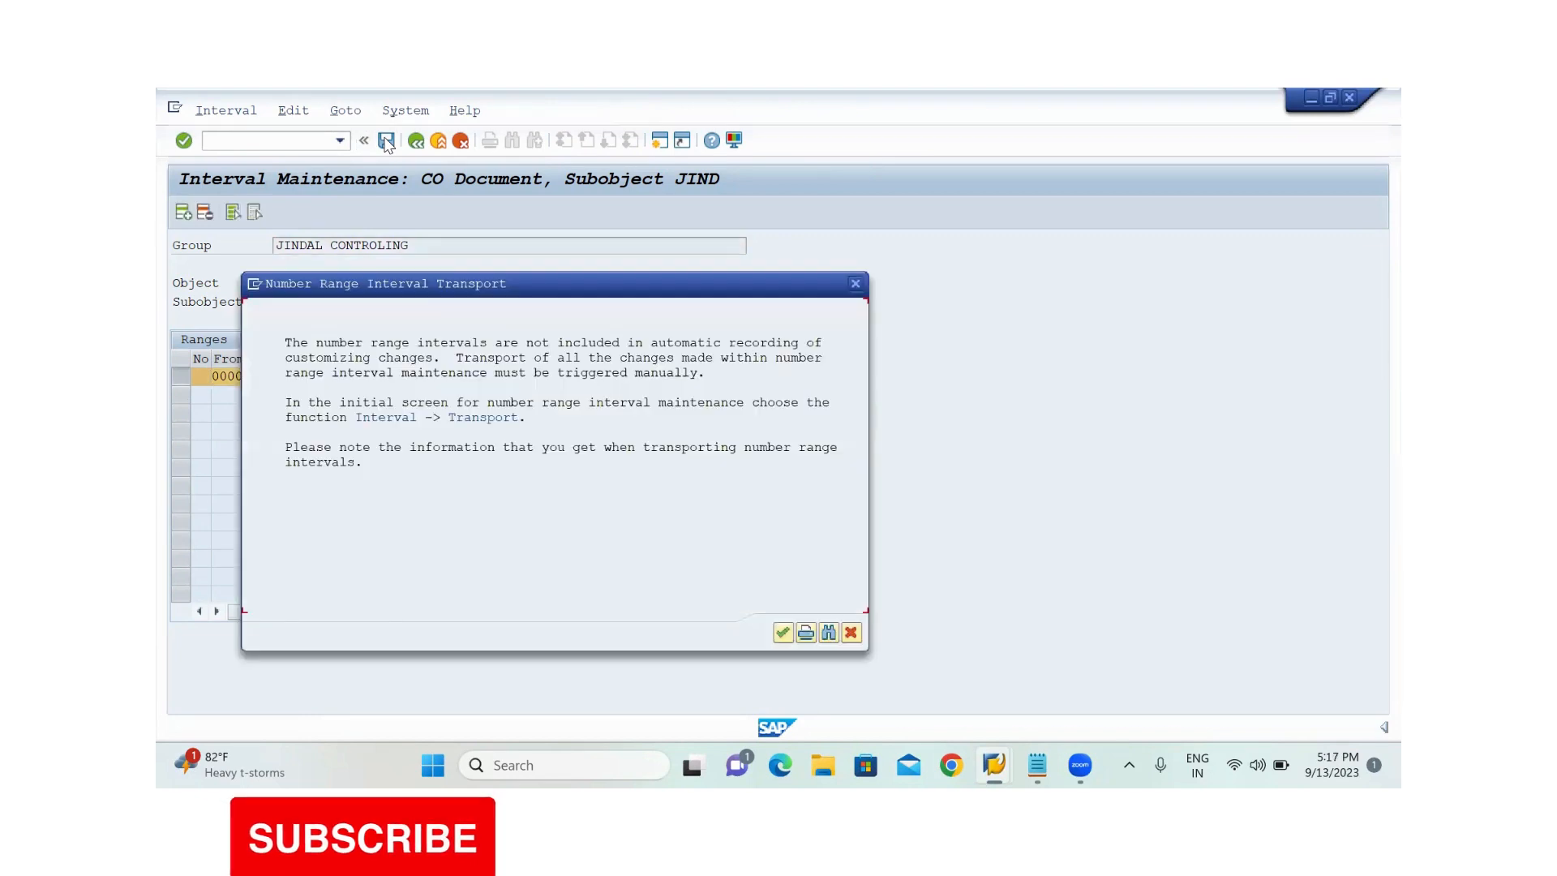
click(783, 632)
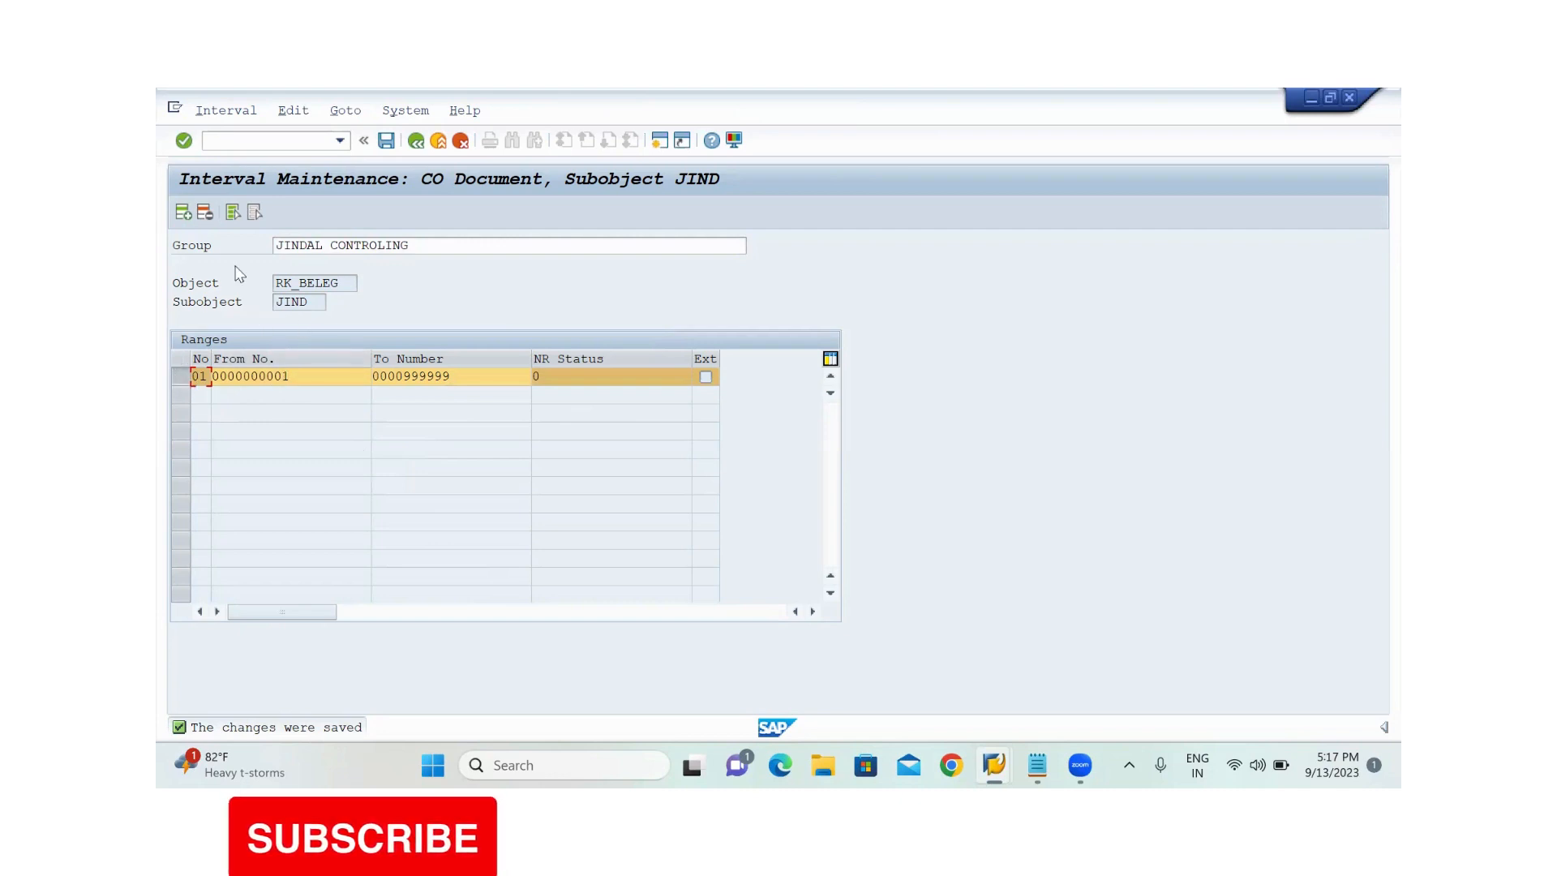
click(415, 142)
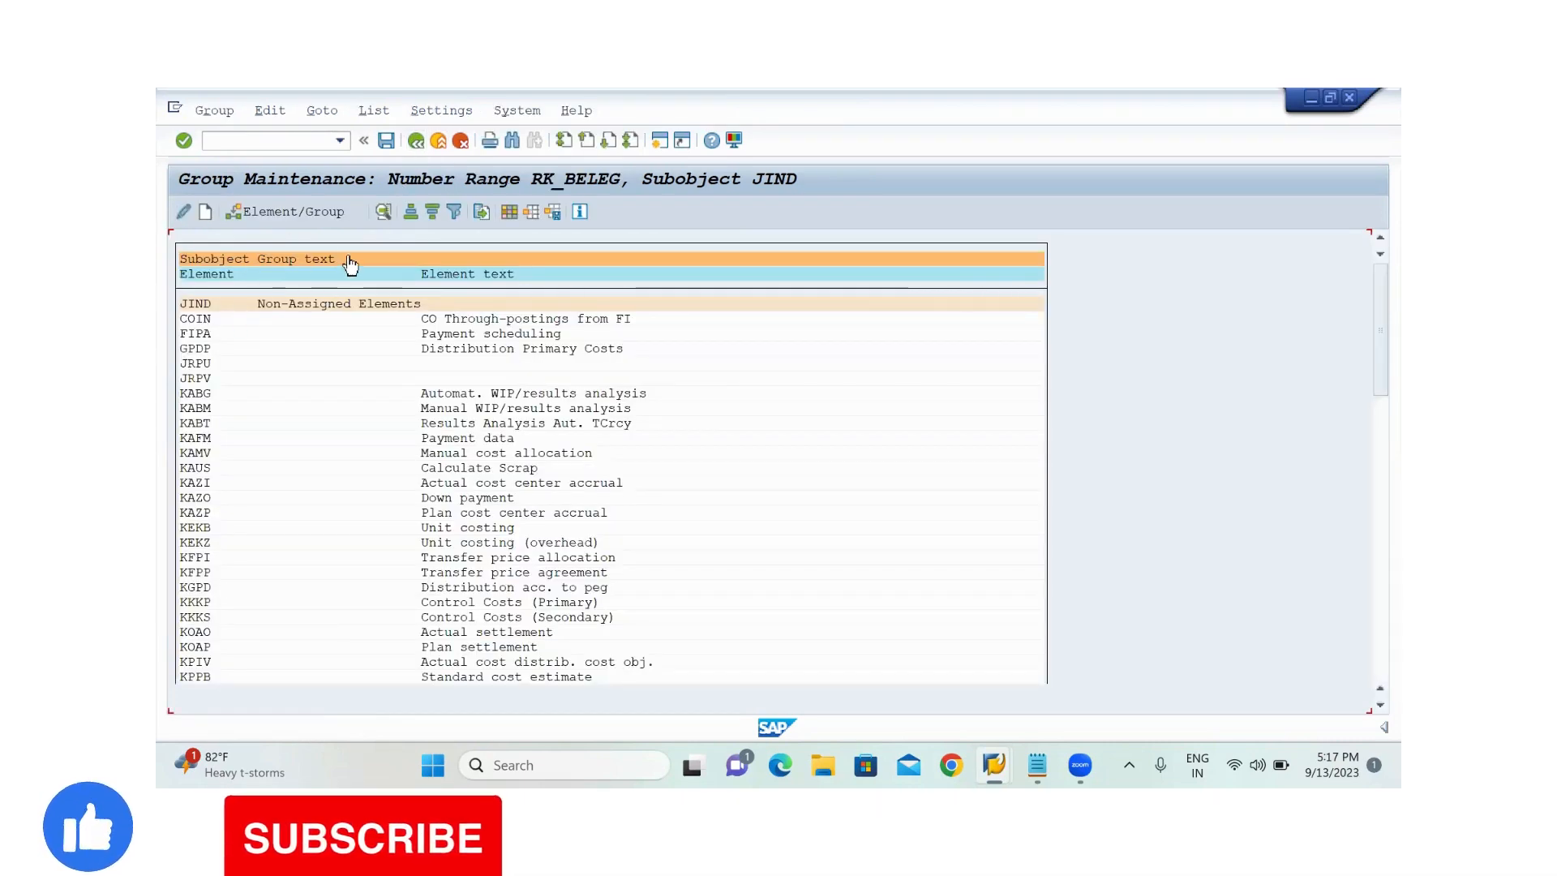
Assign element COIN (CO Through-postings from FI) to group 01 JINDAL CONTROLING and return to the implementation guide
click(202, 323)
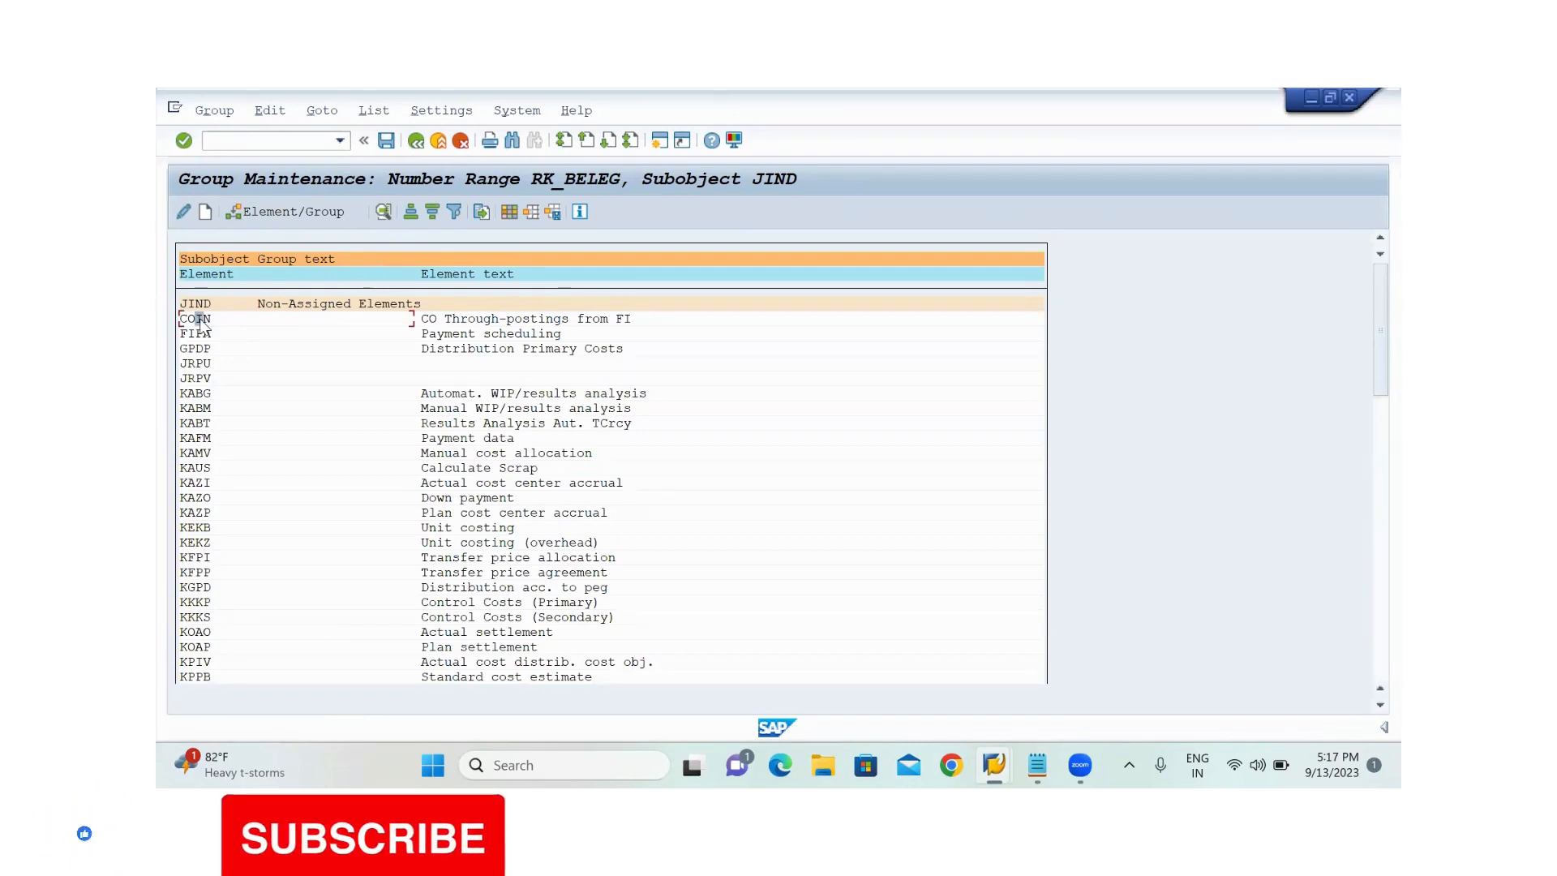
click(270, 209)
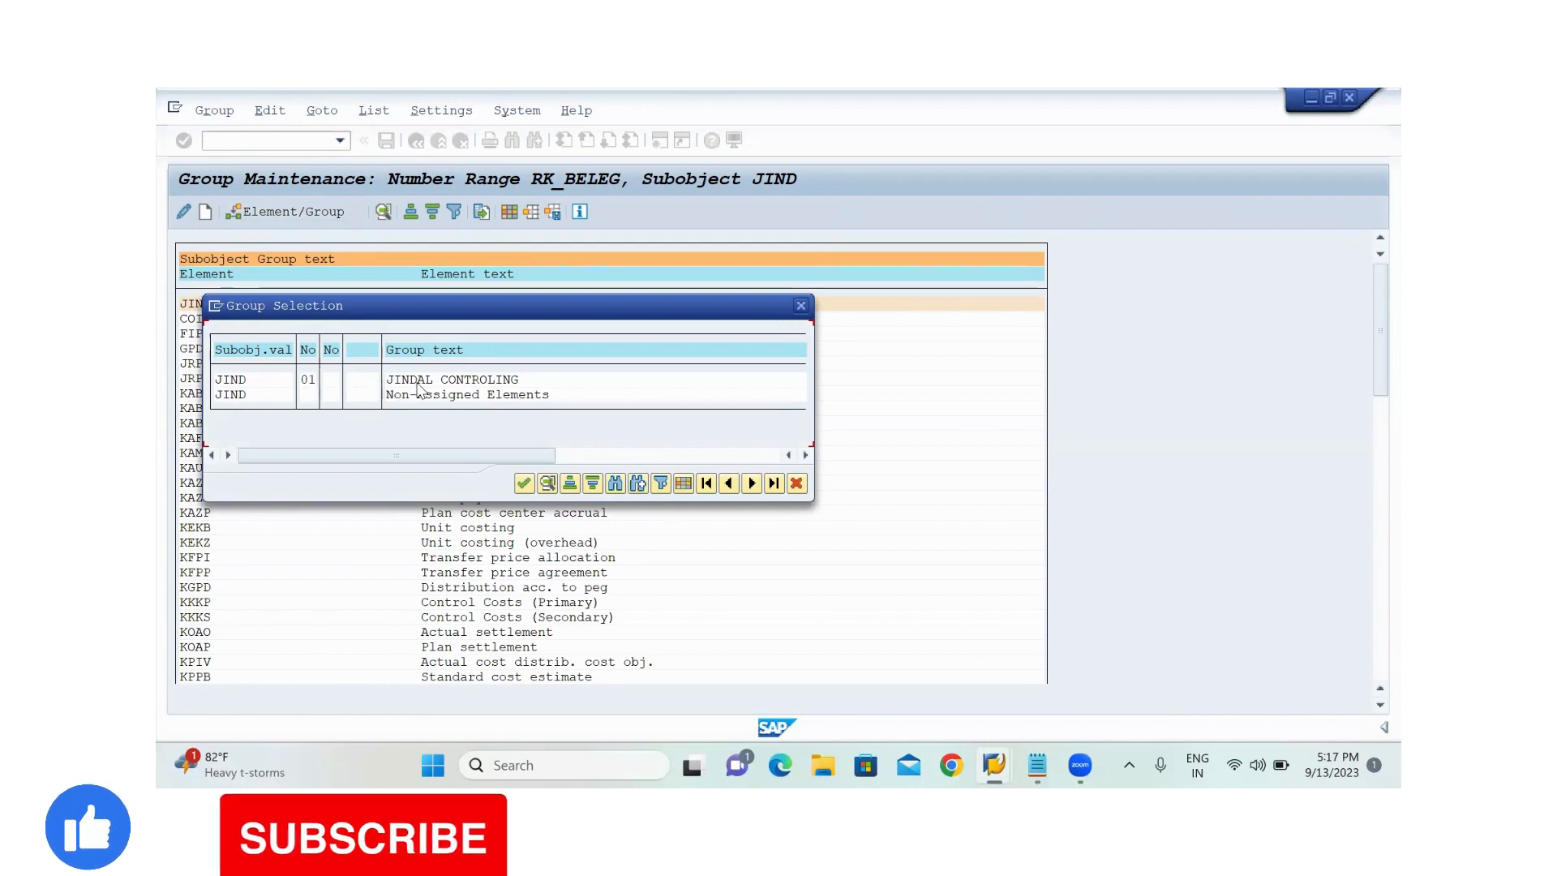
click(308, 381)
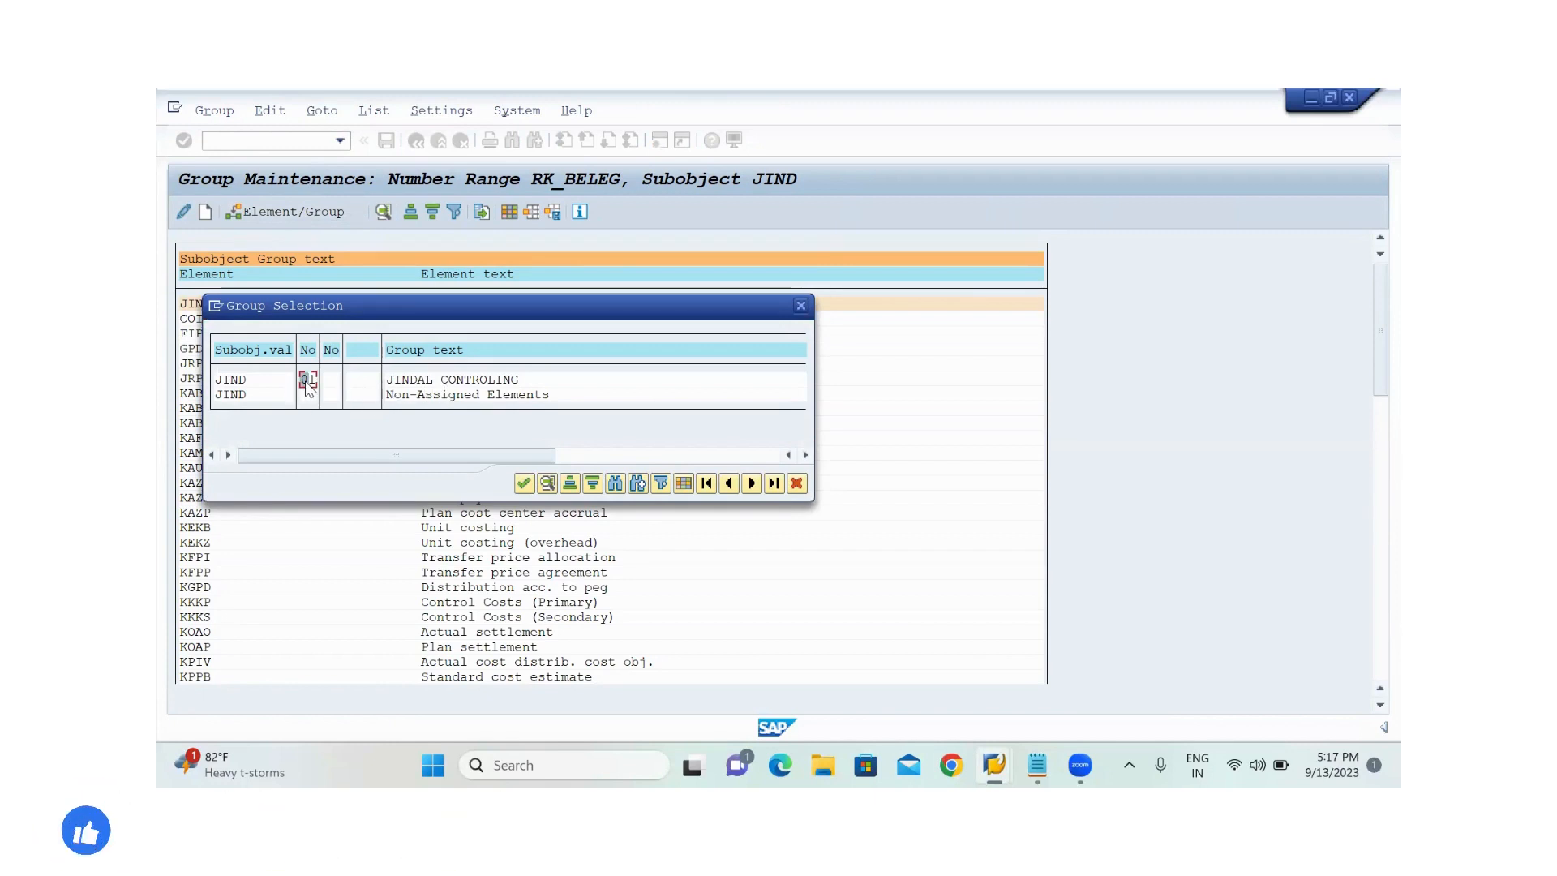
click(524, 484)
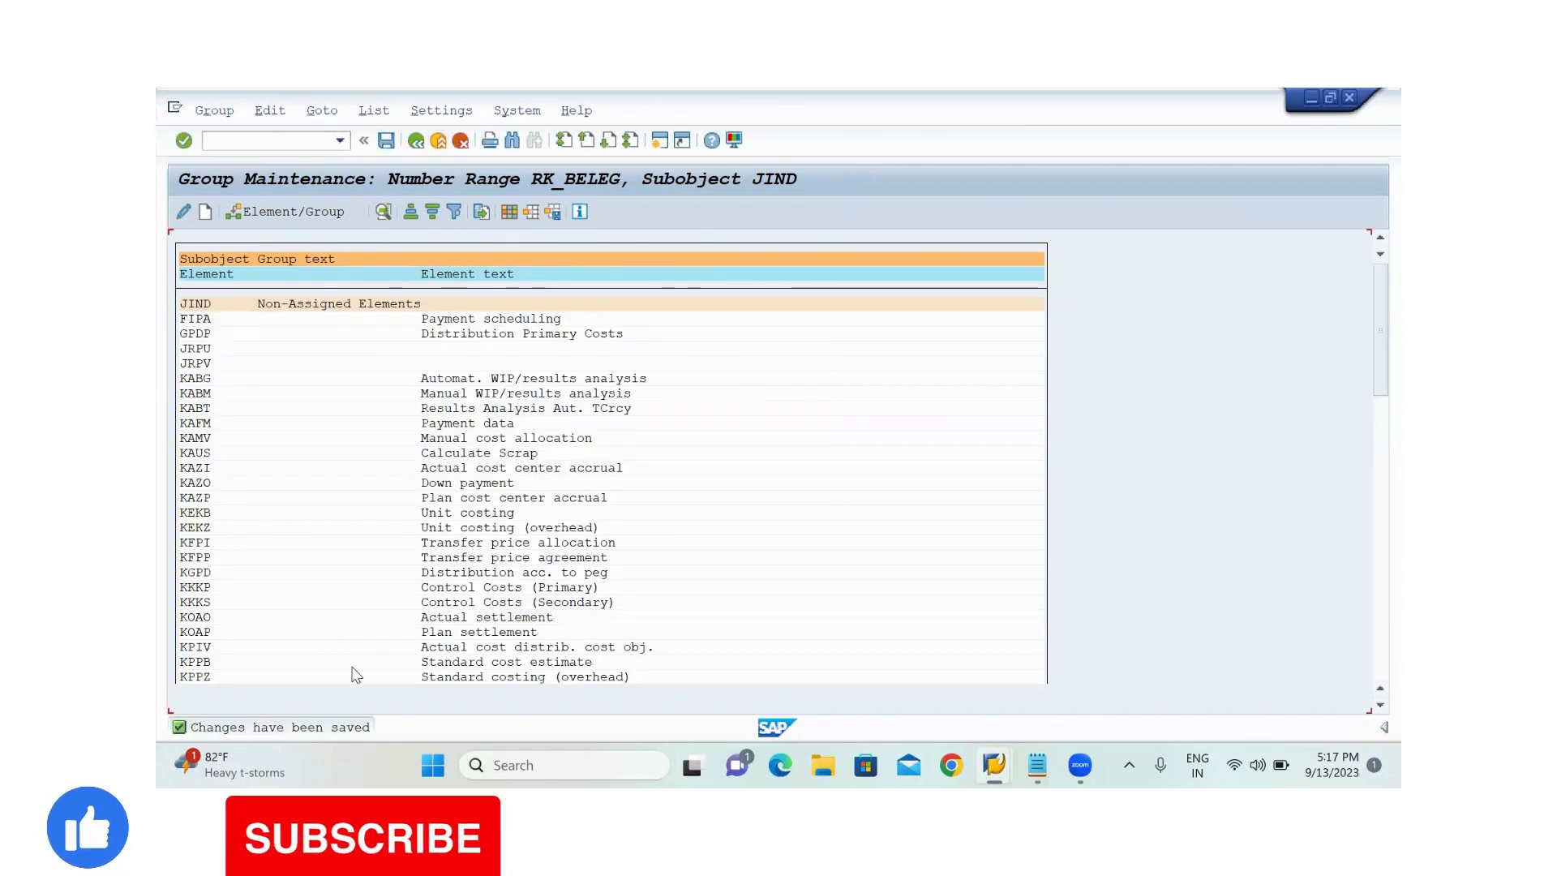
click(416, 142)
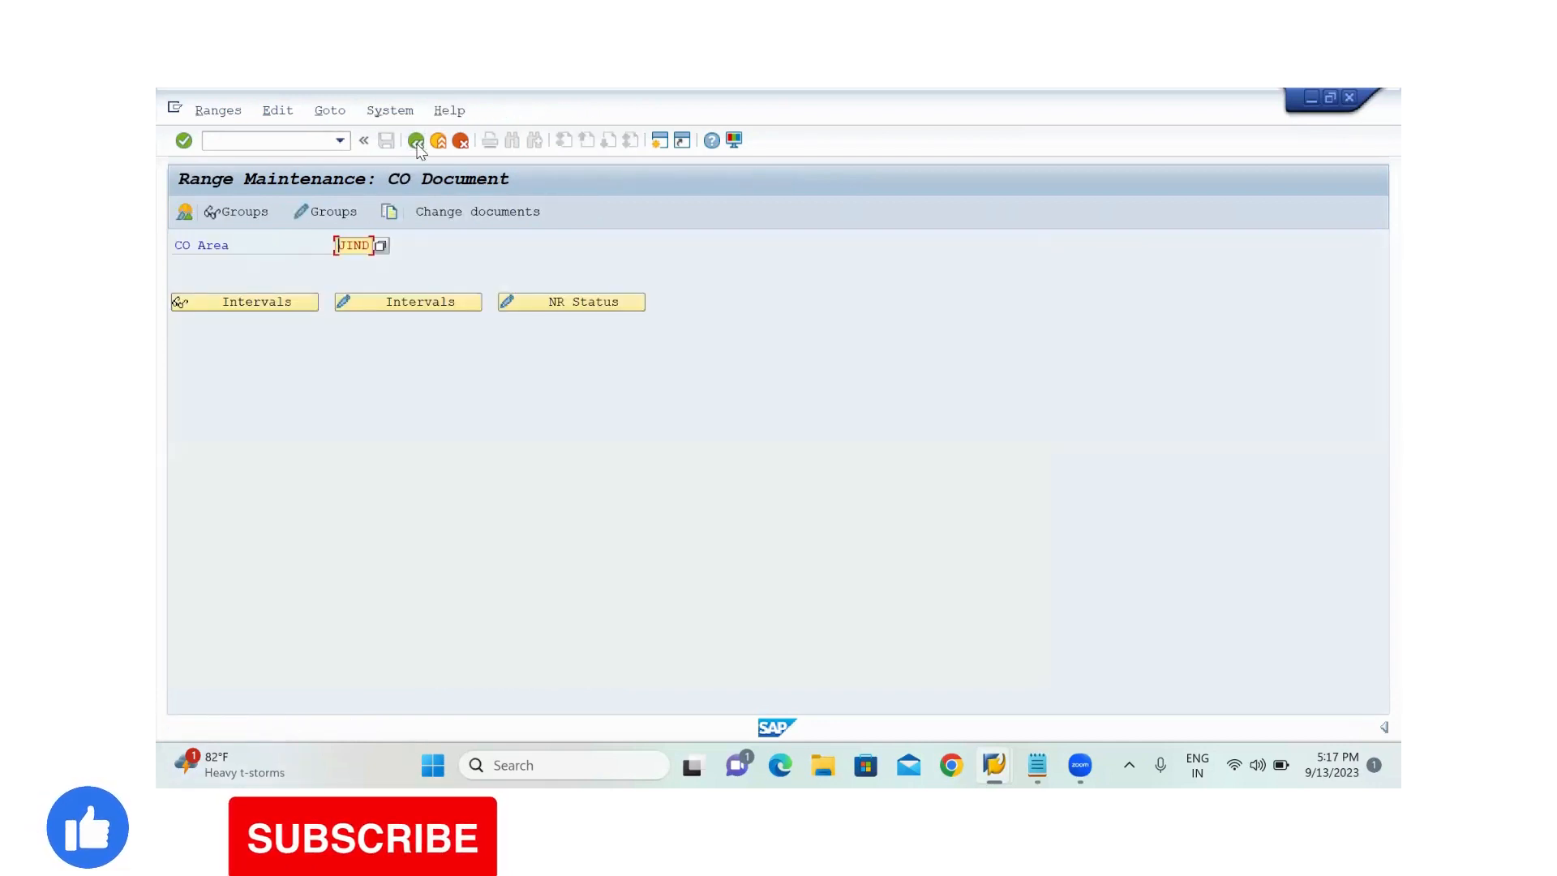
click(416, 142)
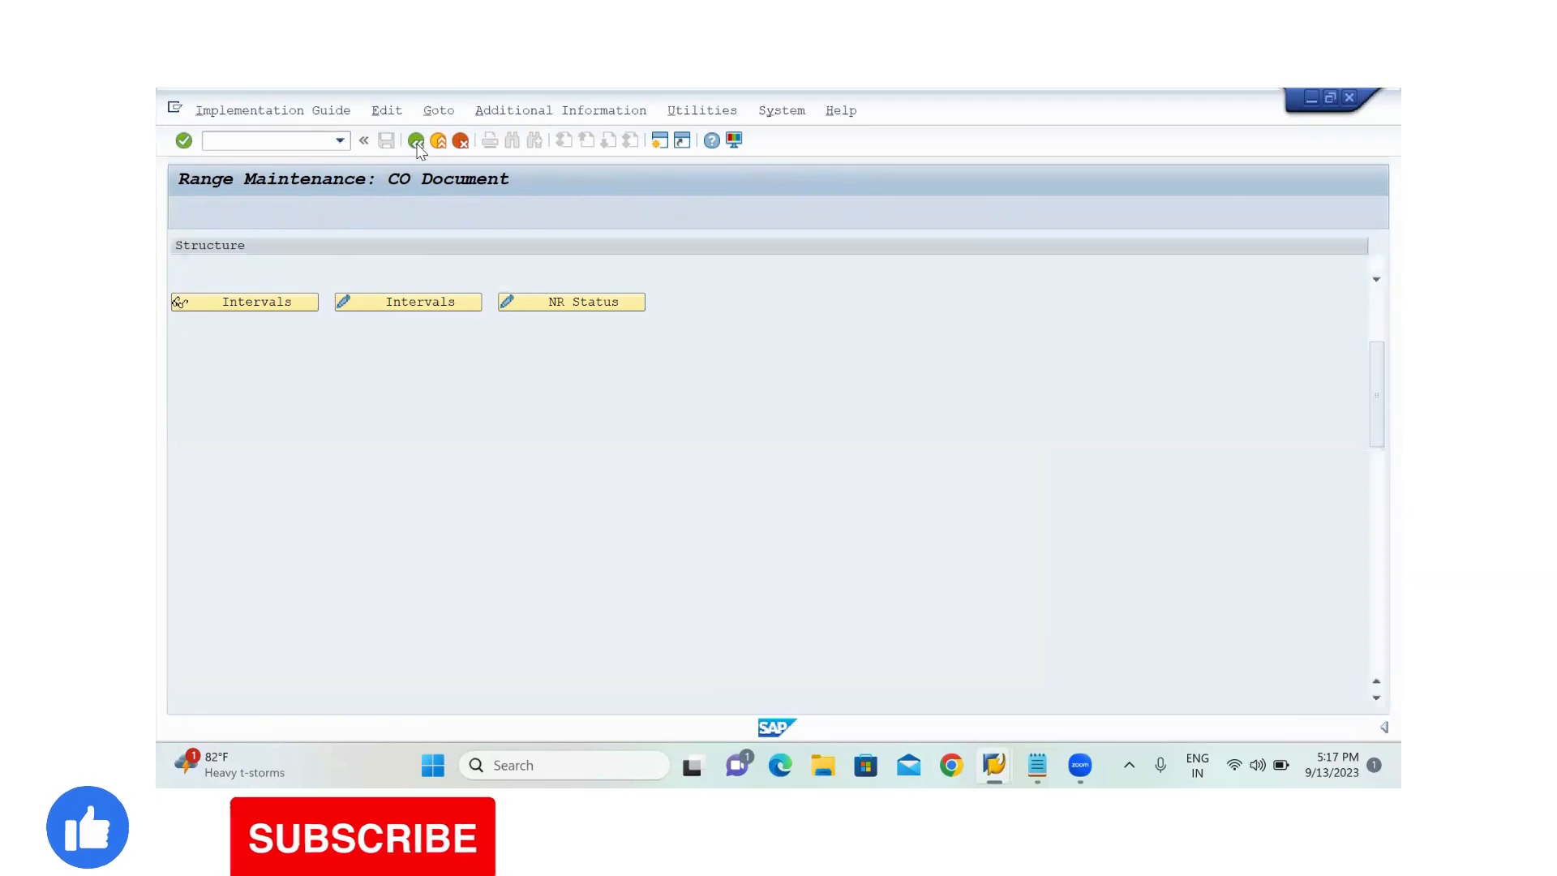